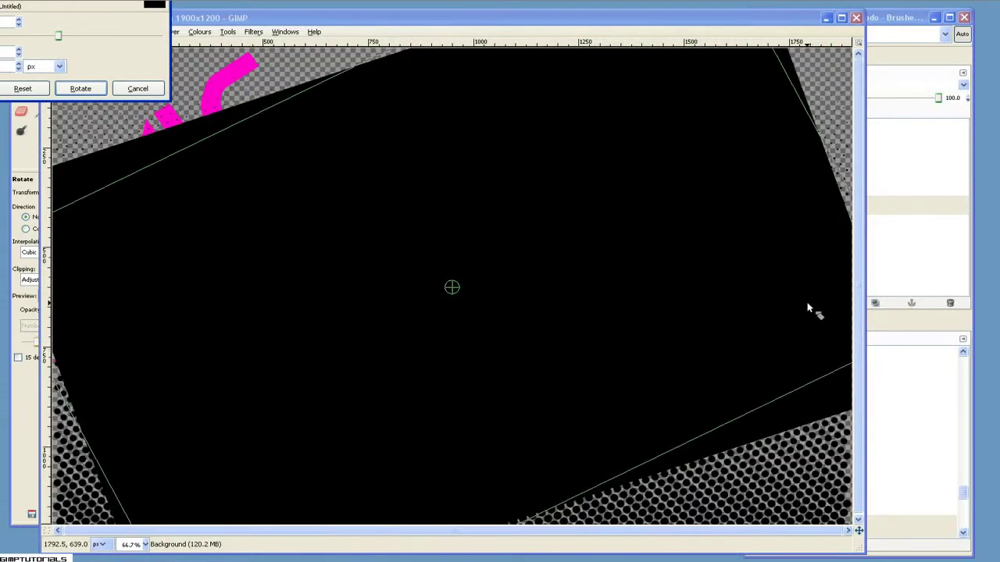
Step: Cancel the Background layer's rotation and rotate the Halftone layer counter-clockwise instead, so its dense edge runs diagonally towards the lower right
click(138, 88)
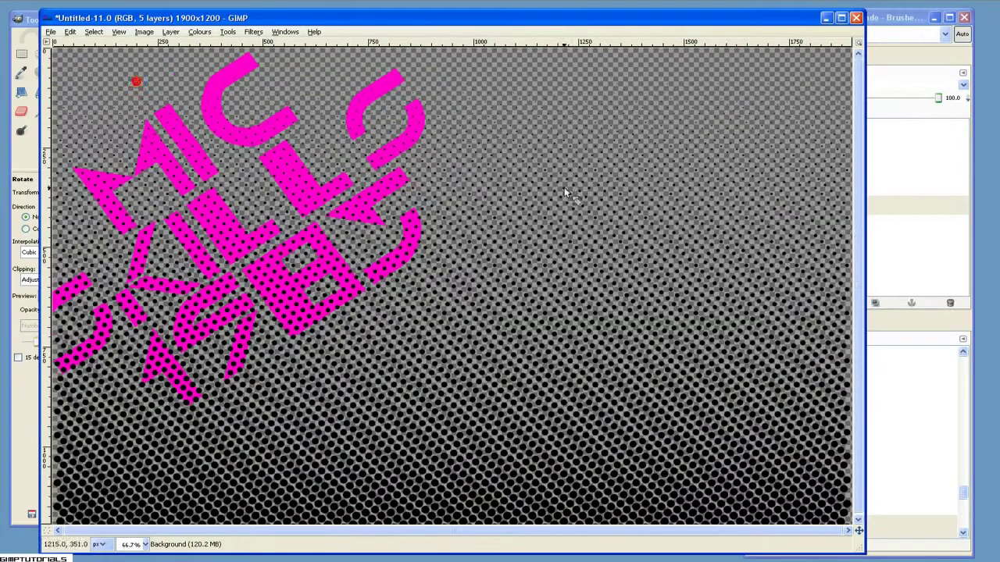
click(892, 210)
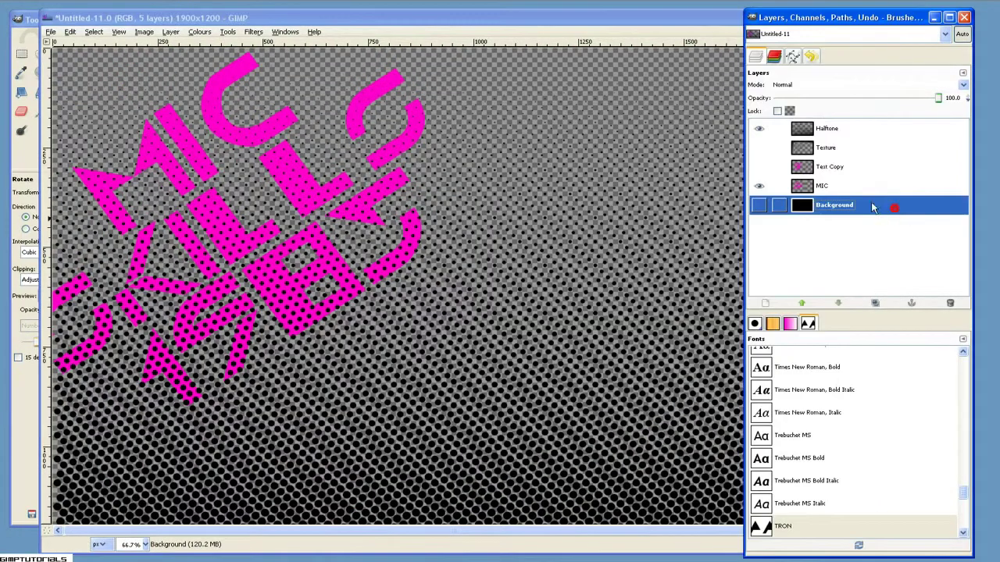
click(866, 131)
click(300, 14)
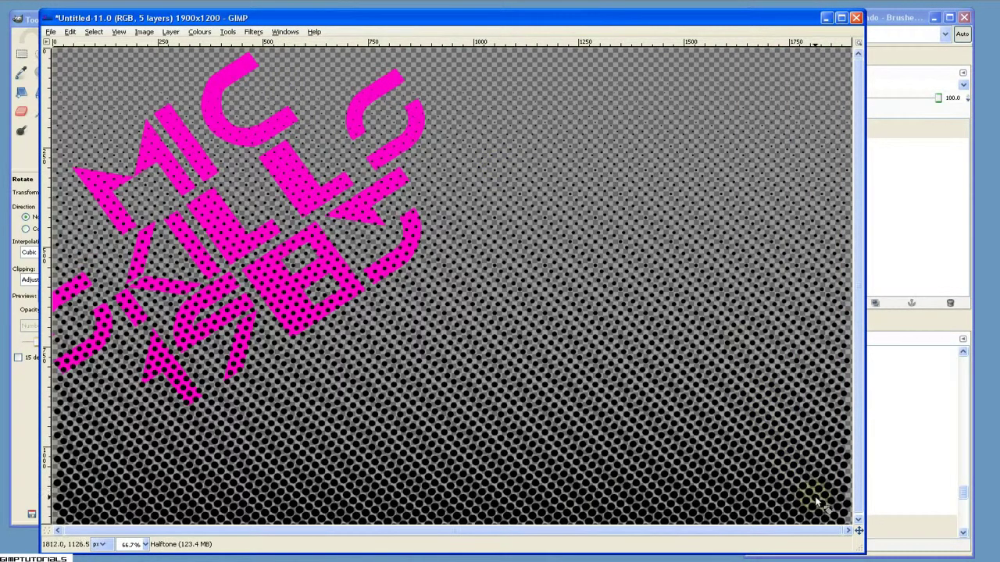
click(834, 518)
drag(841, 471, 777, 248)
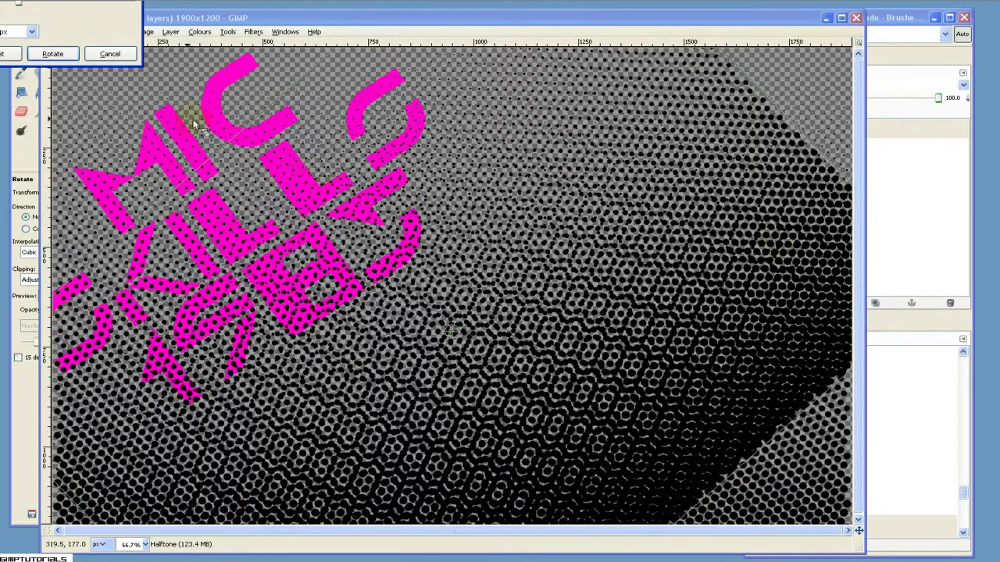
click(54, 54)
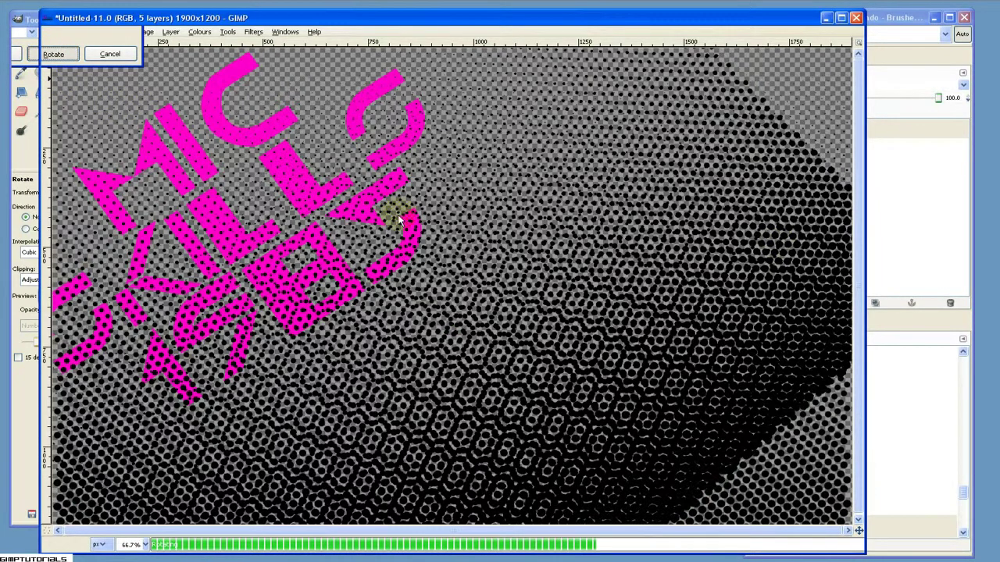
Step: Move the Halftone layer up and left until its dense diagonal edge lies just past the lower-right side of the pink text
click(37, 92)
click(79, 76)
click(557, 353)
drag(556, 353, 453, 294)
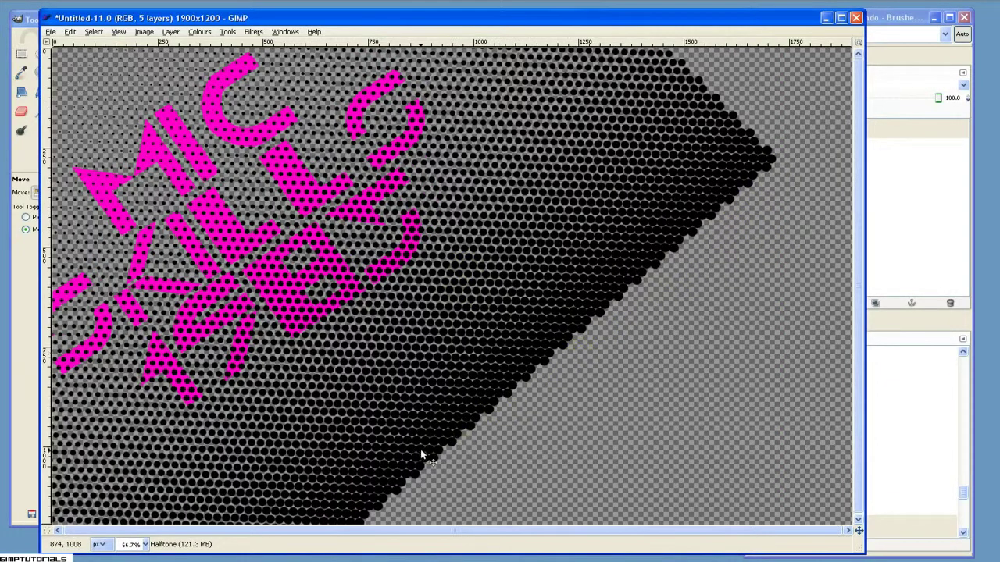
drag(319, 406, 179, 312)
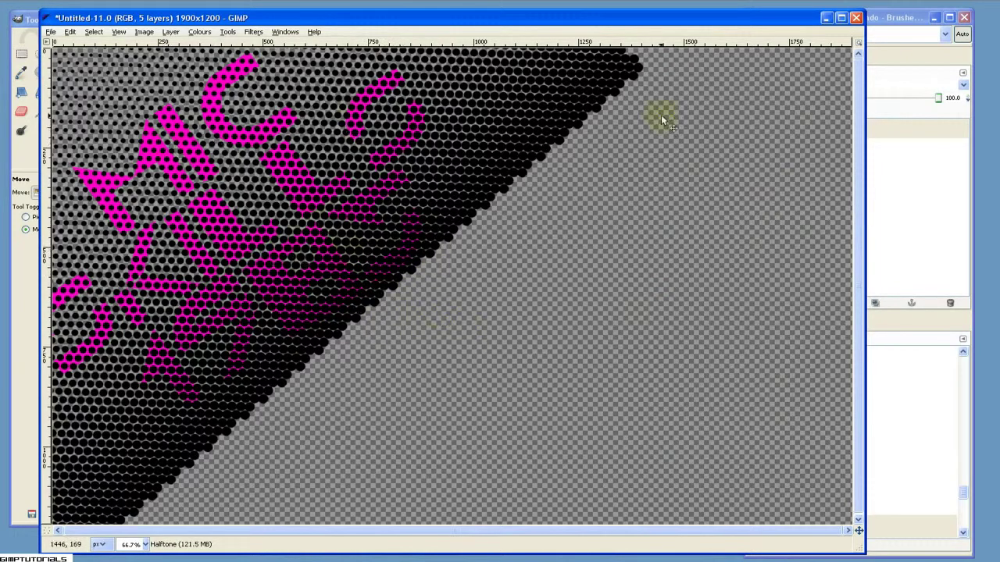
Step: Make the Background, Text Copy and Texture layers visible
click(889, 142)
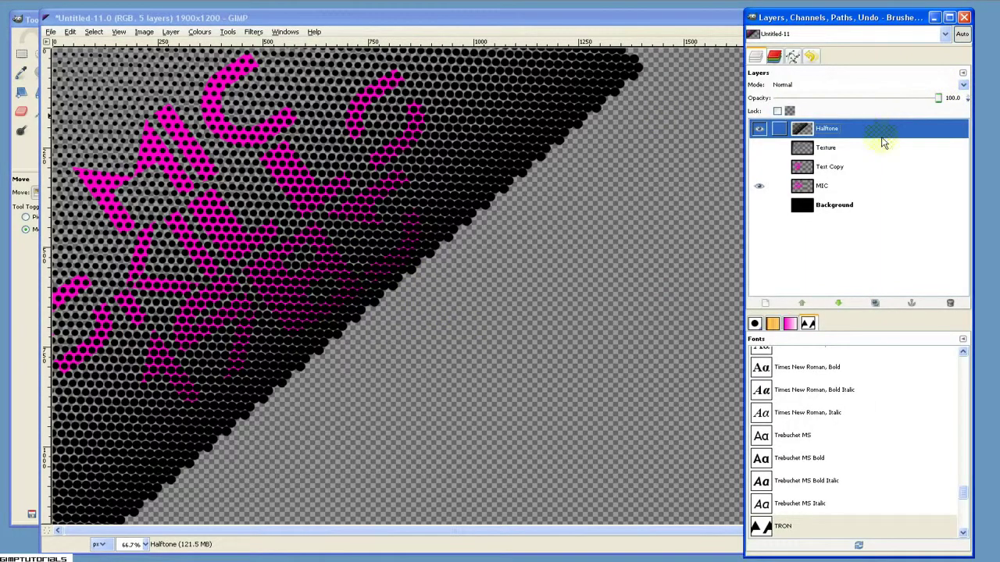
click(759, 205)
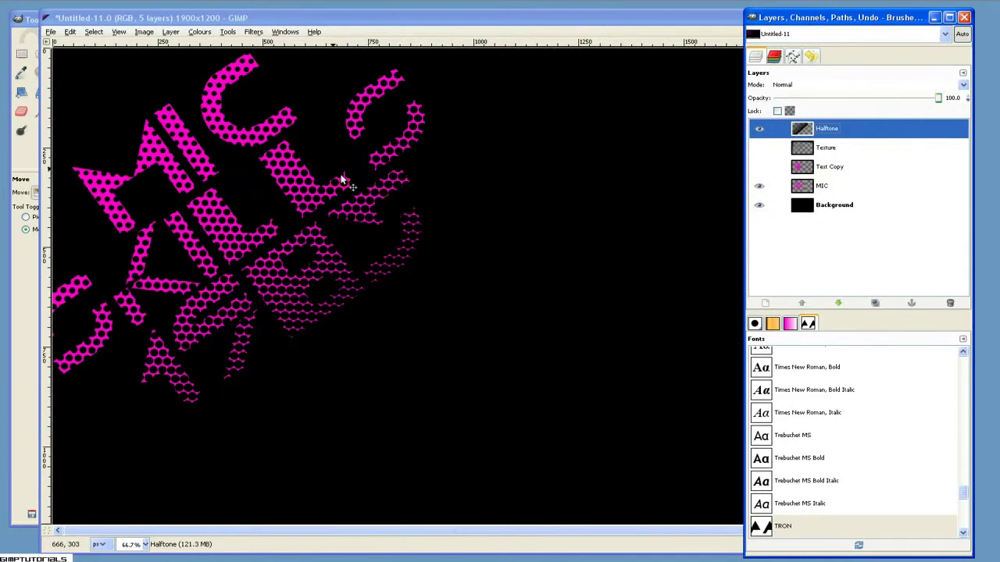
click(313, 20)
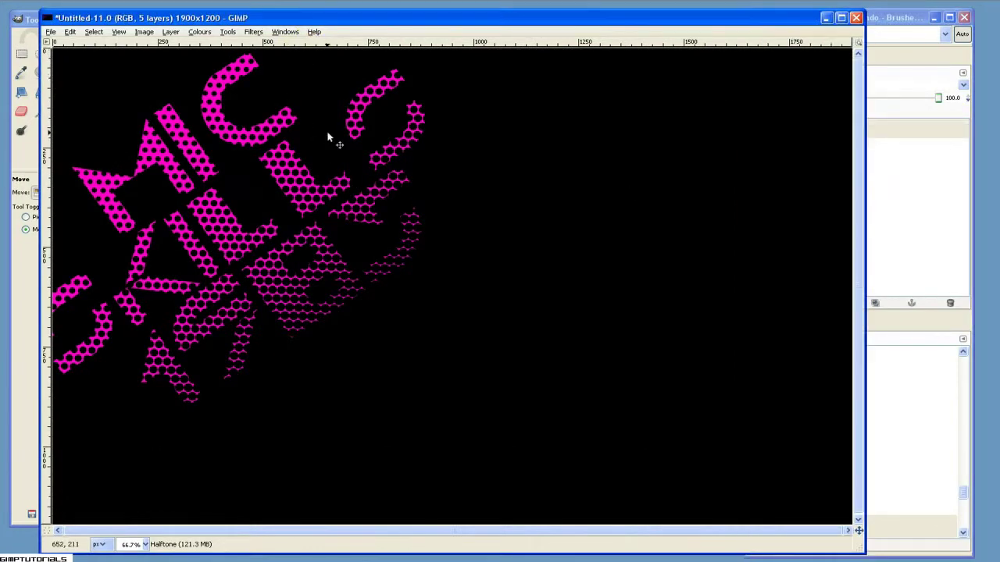
click(897, 126)
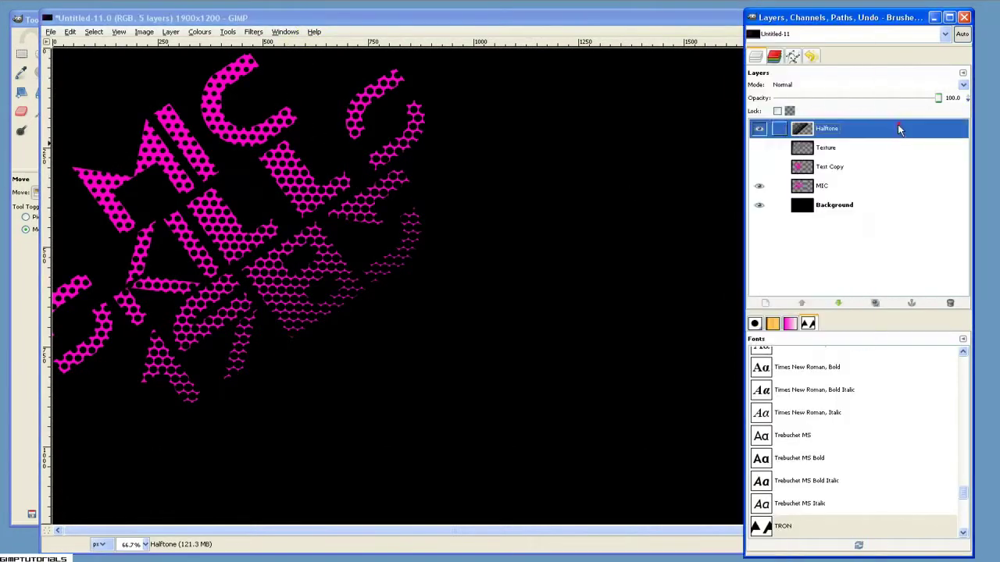
click(759, 147)
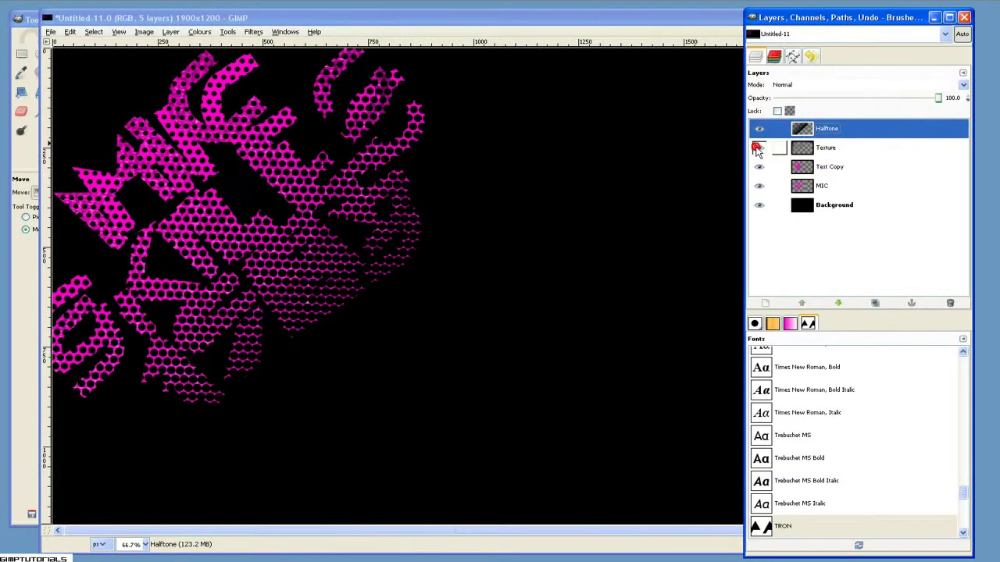
Step: Lower the Halftone layer in the stack so it sits below Text Copy and directly above MIC
click(864, 167)
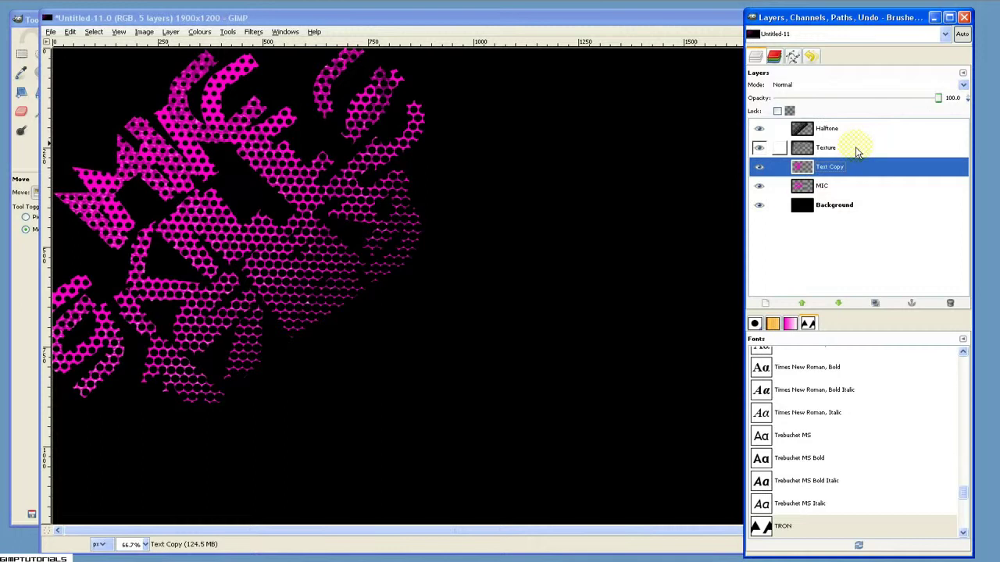
click(859, 130)
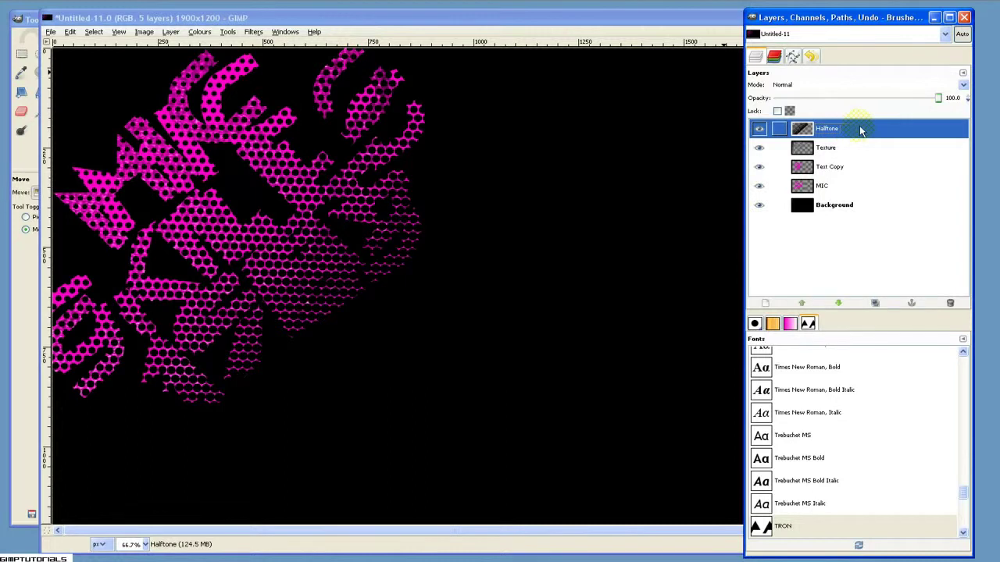
drag(864, 133, 851, 187)
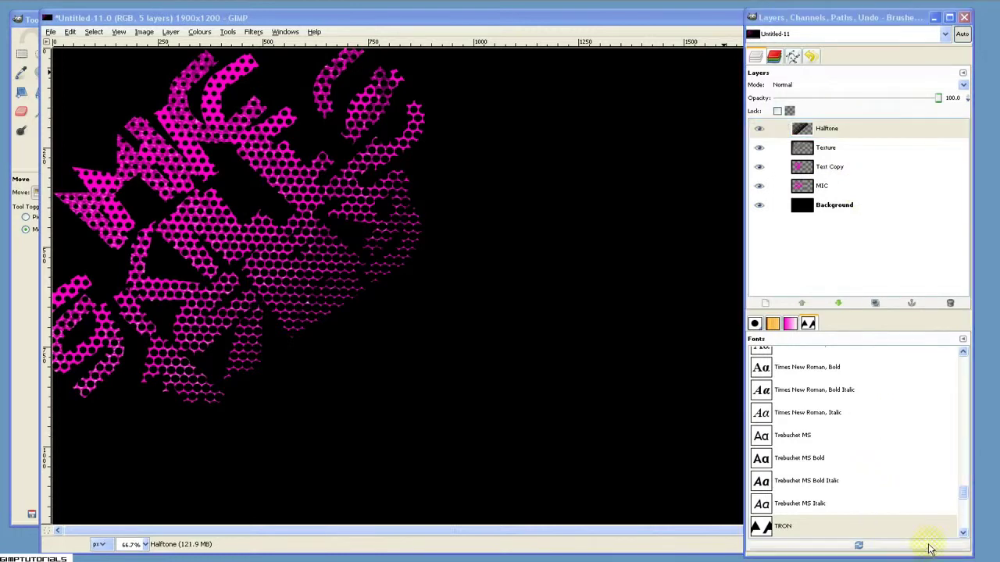
click(855, 127)
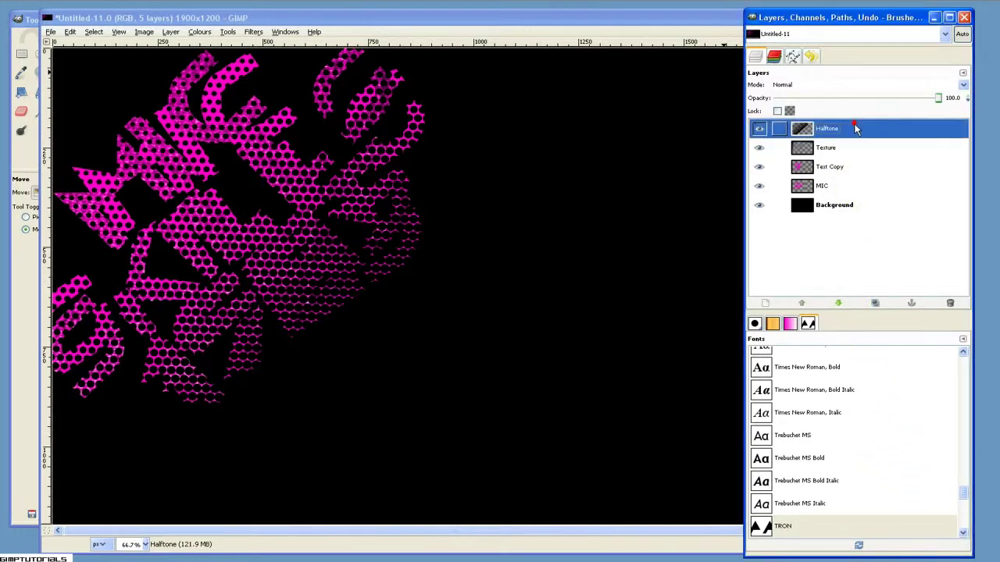
click(841, 304)
click(840, 304)
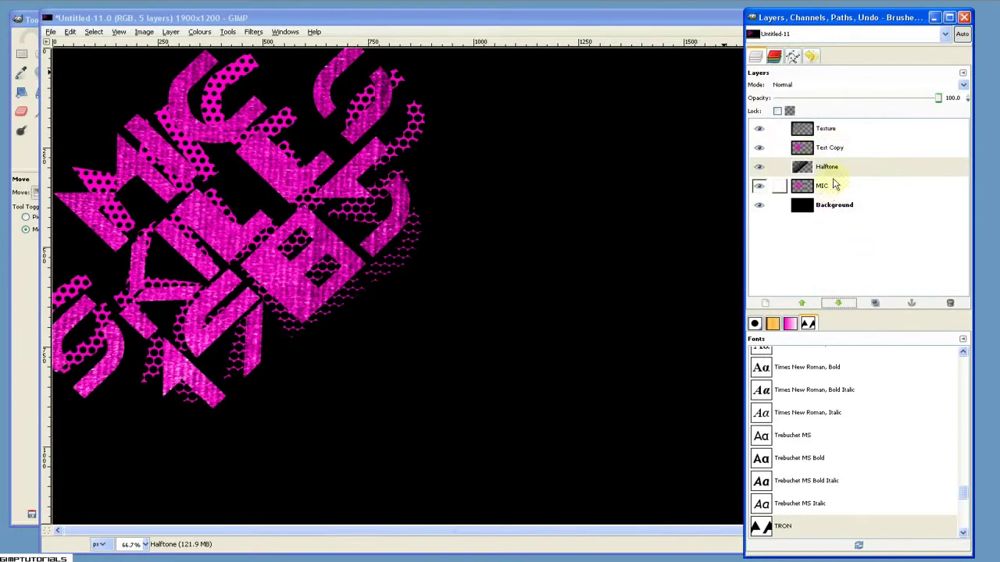
Step: Set the MIC layer's opacity to 50
click(816, 186)
click(831, 167)
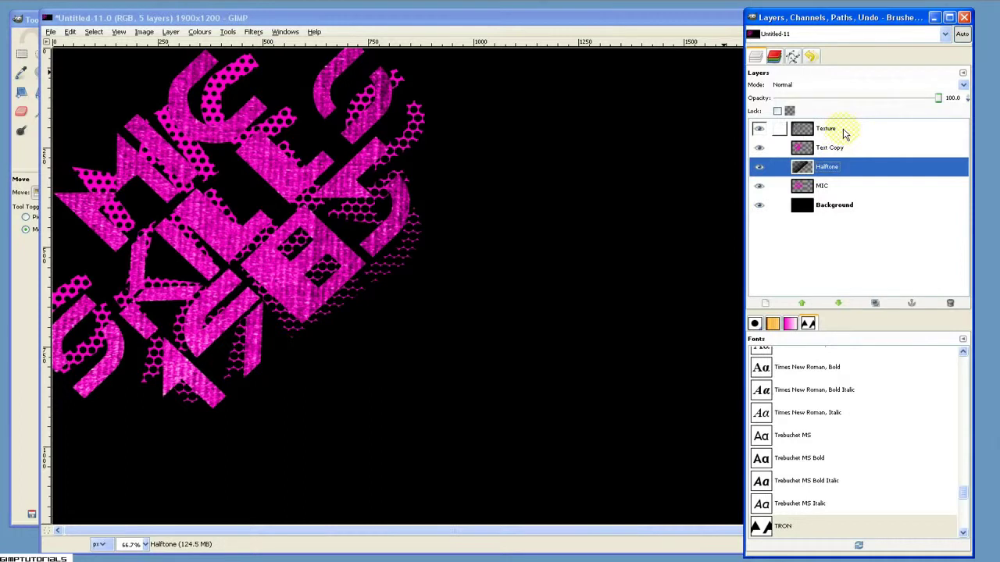
click(845, 186)
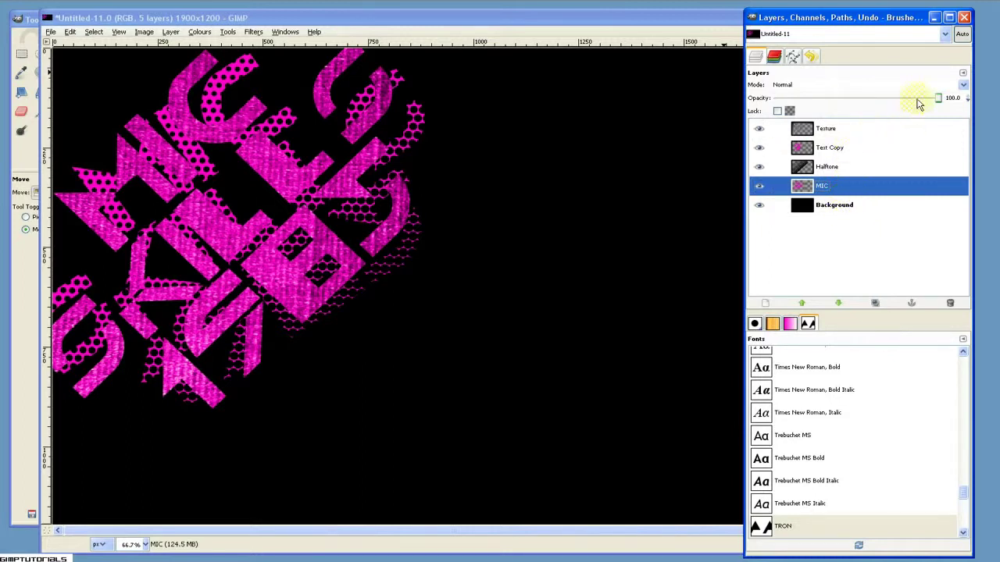
drag(949, 99, 856, 97)
click(955, 97)
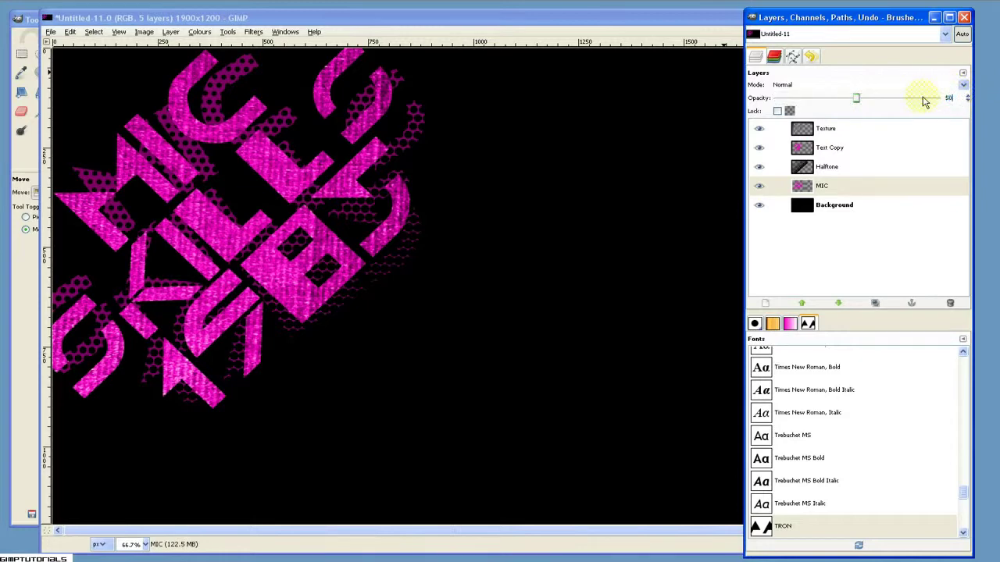
click(857, 186)
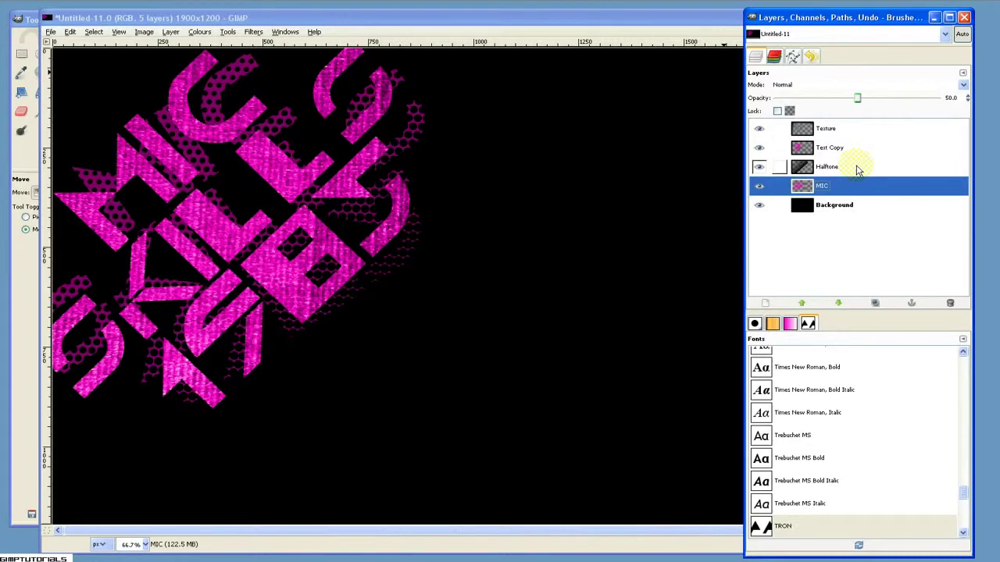
Step: Set the Texture layer's opacity to 70 and keep that layer selected
click(869, 128)
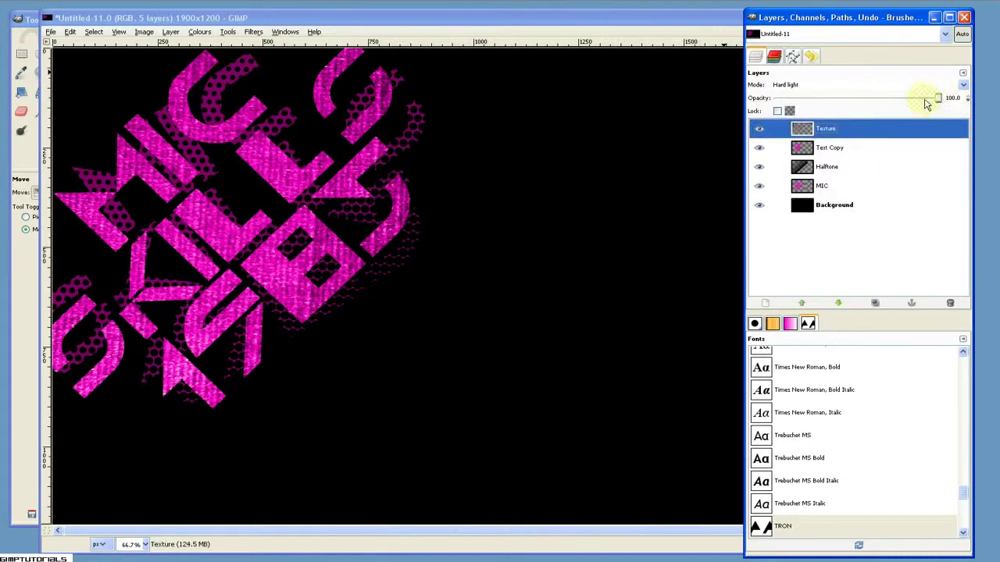
mouse_move(937, 99)
mouse_down()
mouse_move(865, 104)
mouse_move(886, 104)
mouse_up()
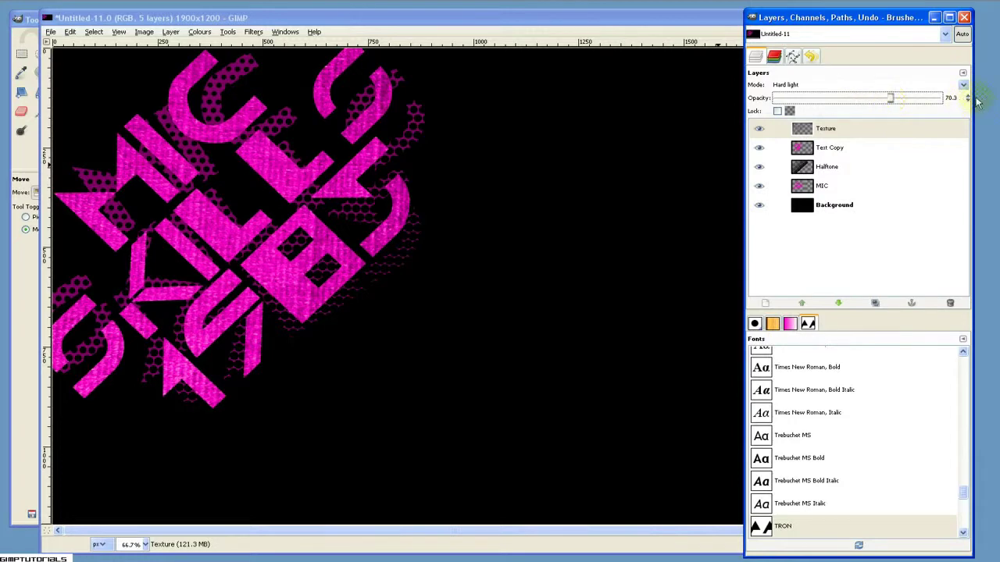
click(951, 98)
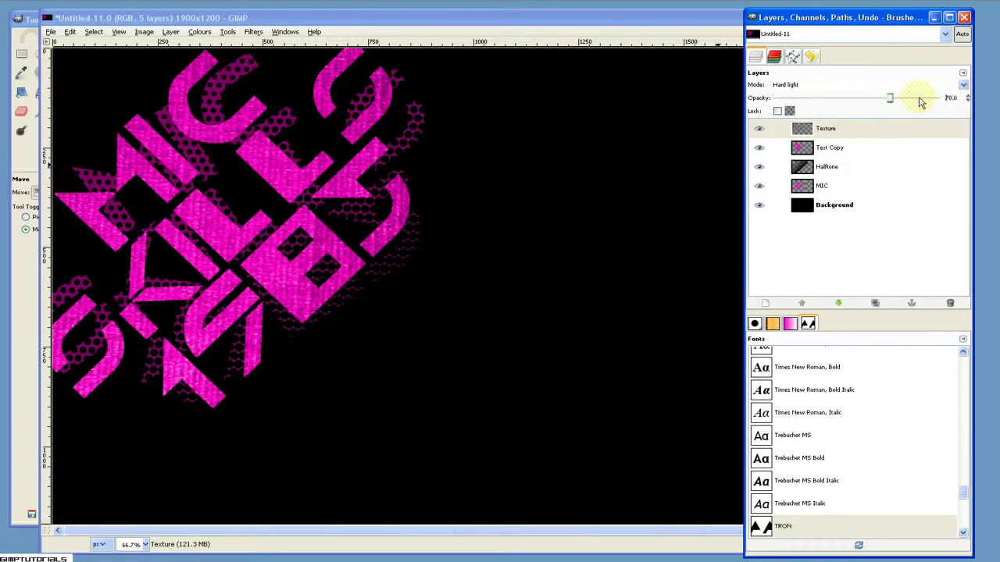
click(849, 151)
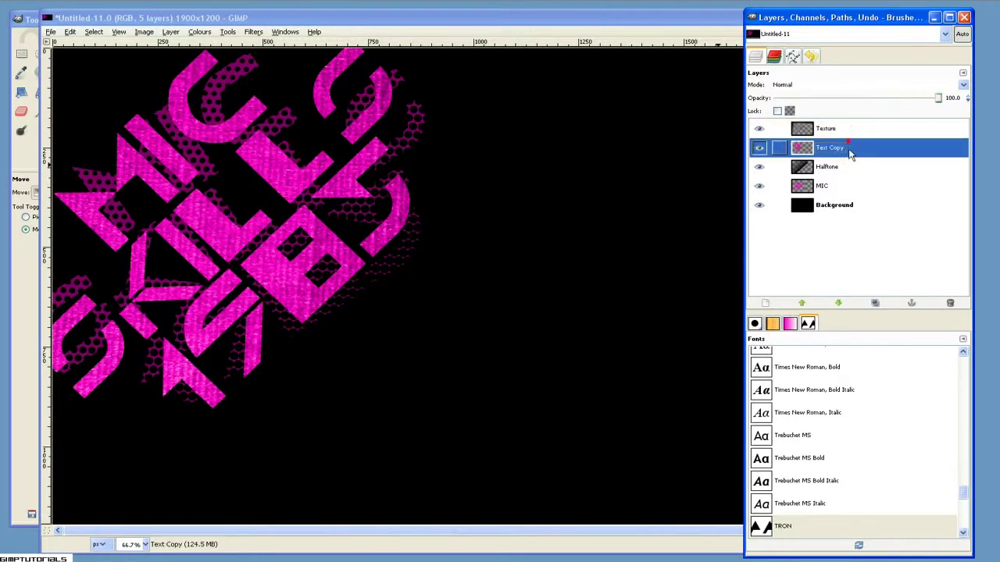
click(850, 130)
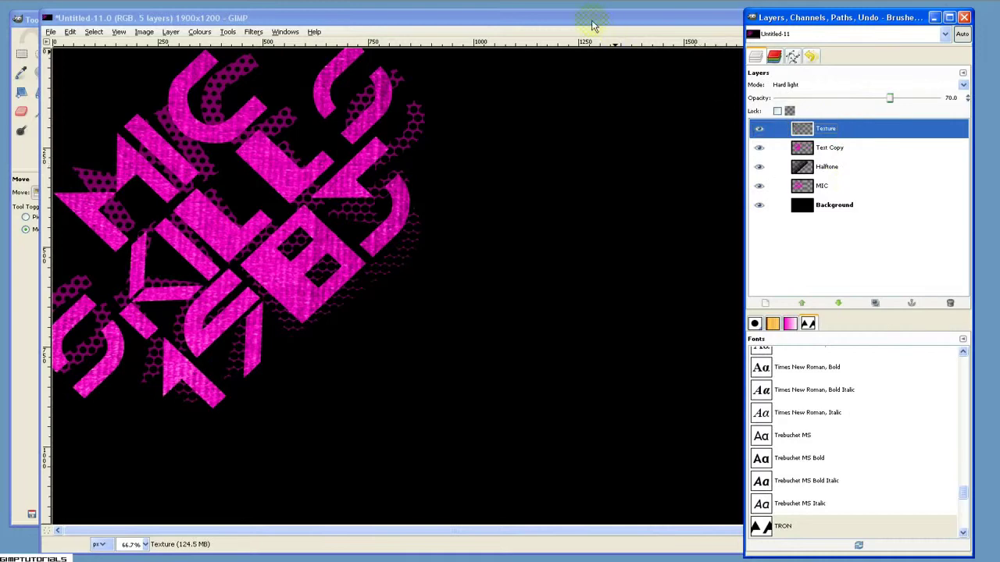
Step: Review the image window, appearance and window management preferences, and close them without applying any change
click(592, 25)
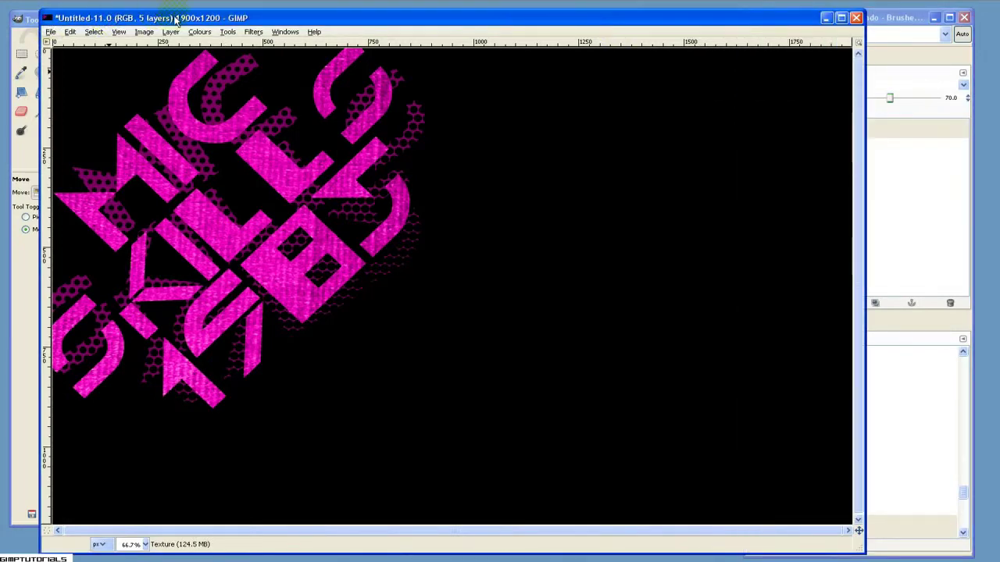
click(69, 32)
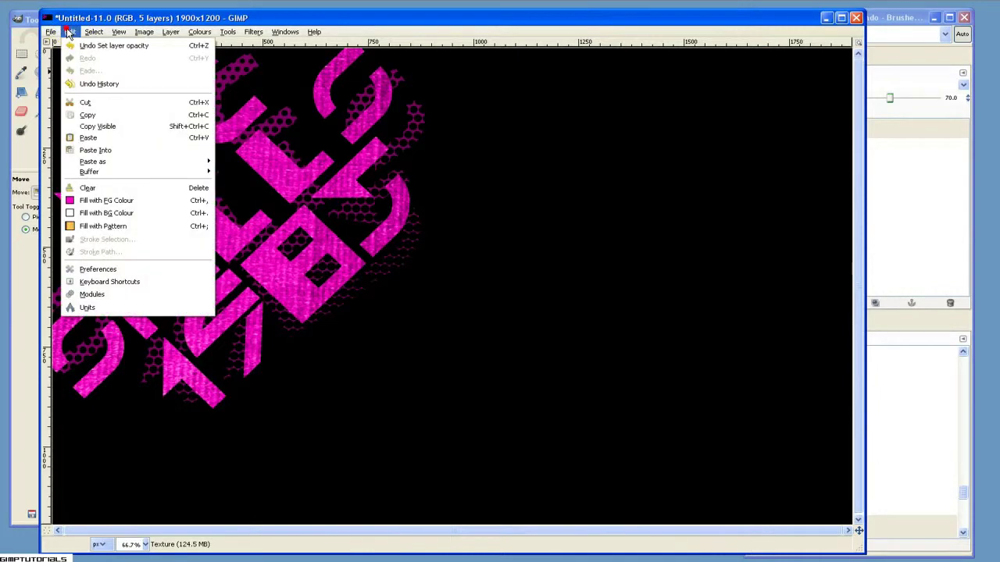
click(152, 275)
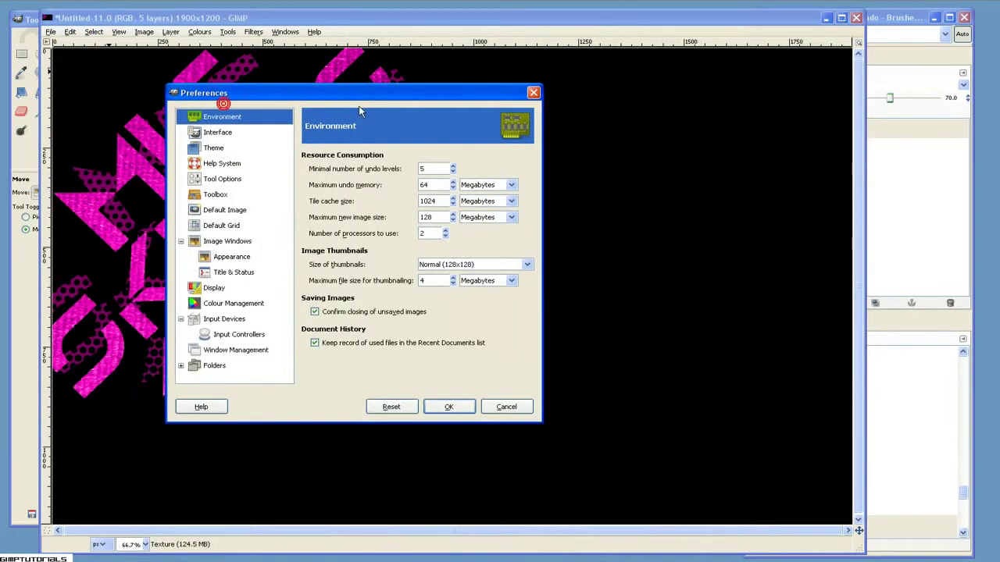
click(244, 241)
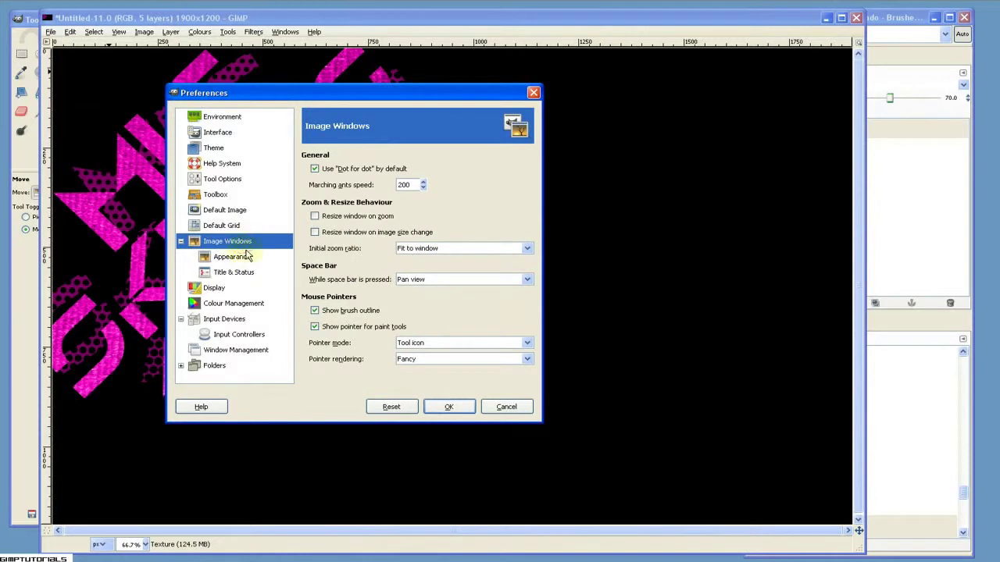
click(233, 263)
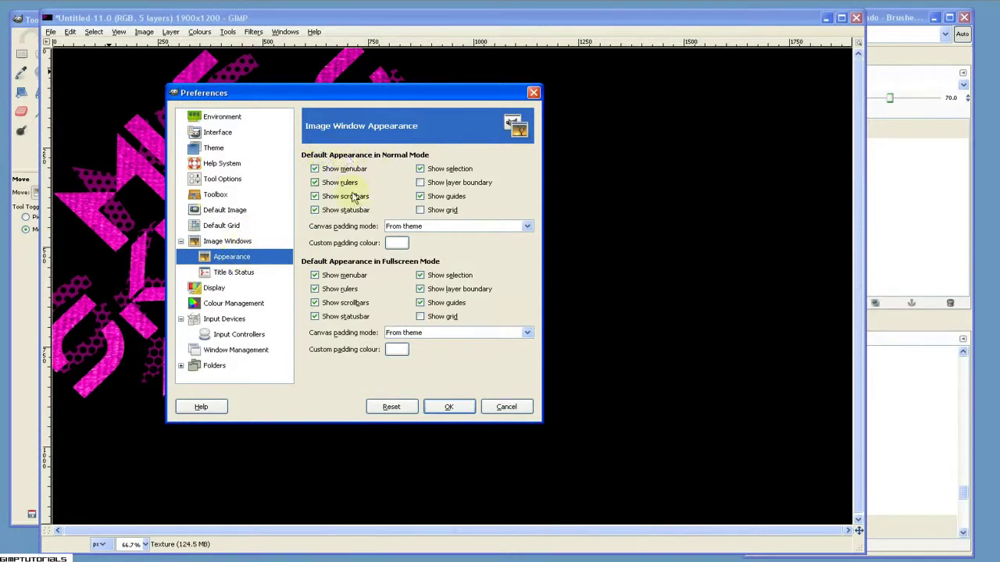
click(263, 352)
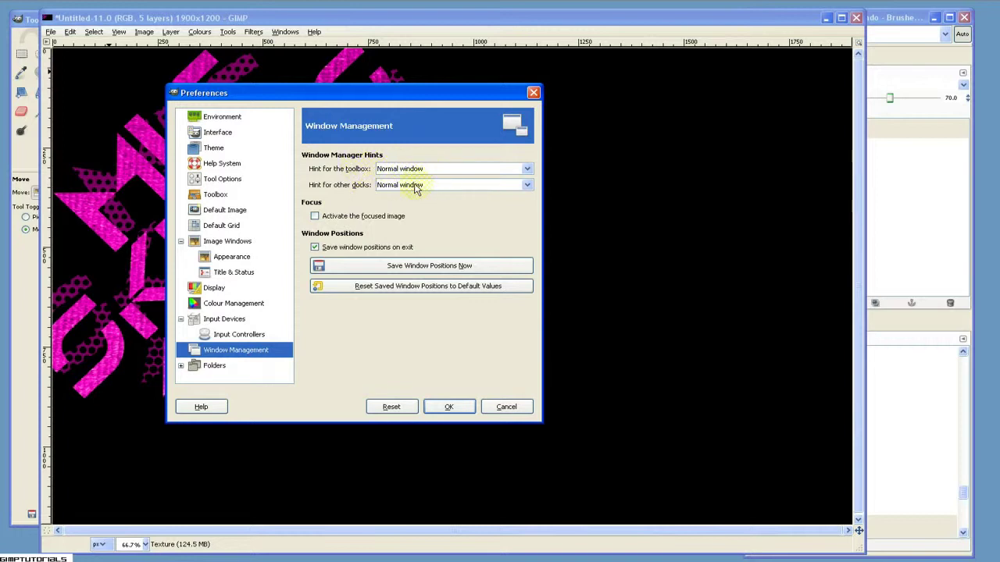
click(247, 261)
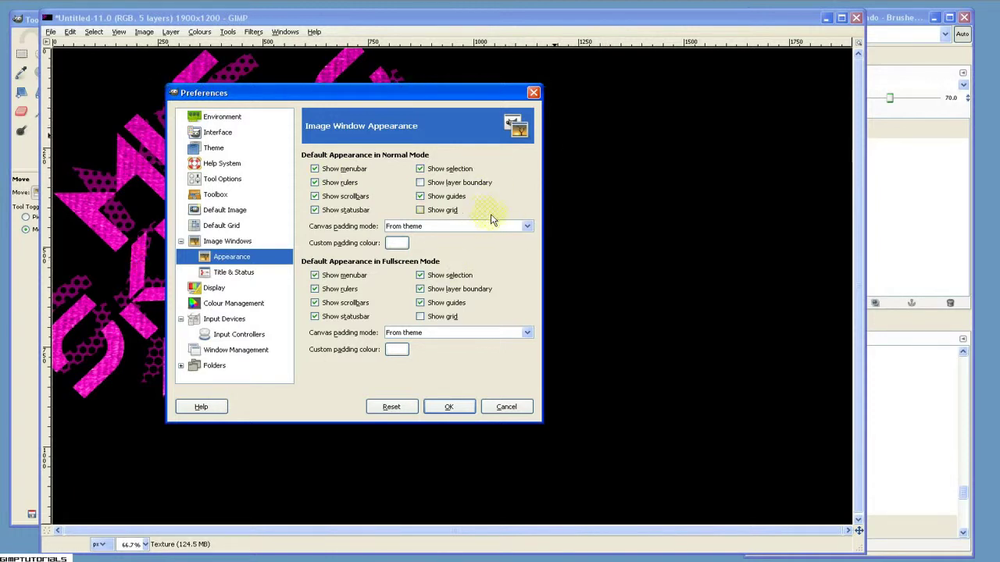
click(506, 406)
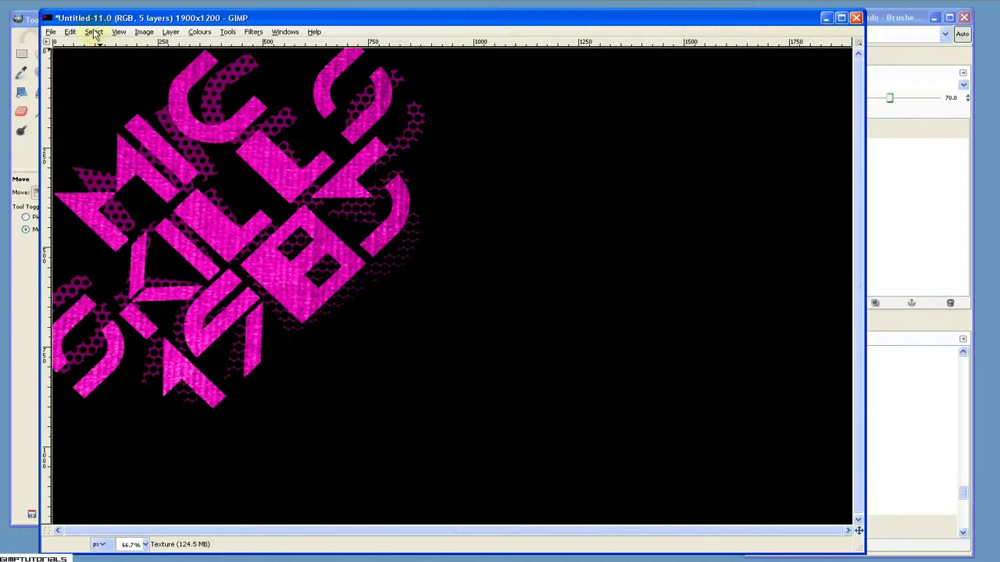
Step: Activate Ellipse Select and add a new transparent layer named Shine above the Texture layer
click(27, 23)
click(42, 53)
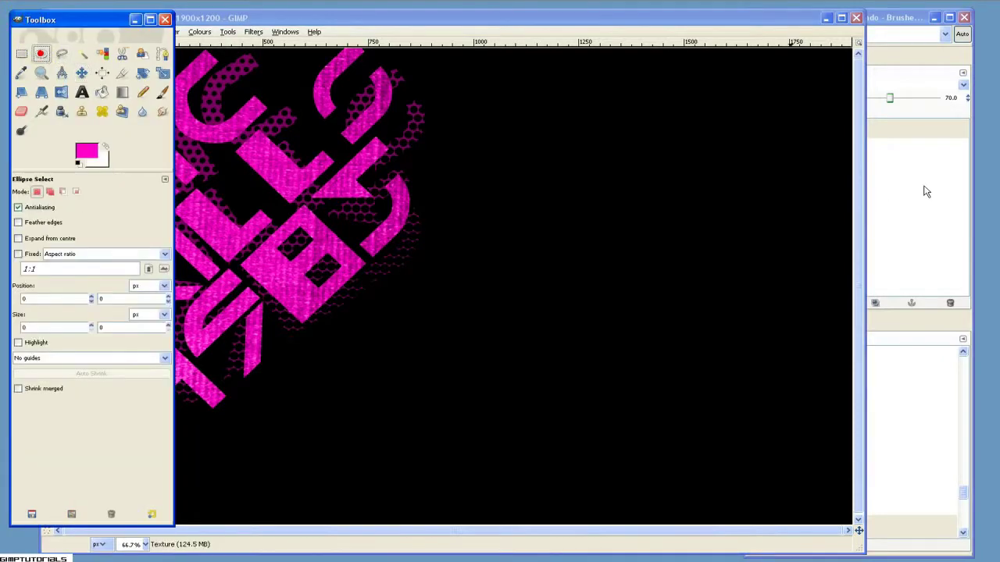
click(911, 134)
right_click(878, 138)
click(912, 159)
text(Shine)
key(Return)
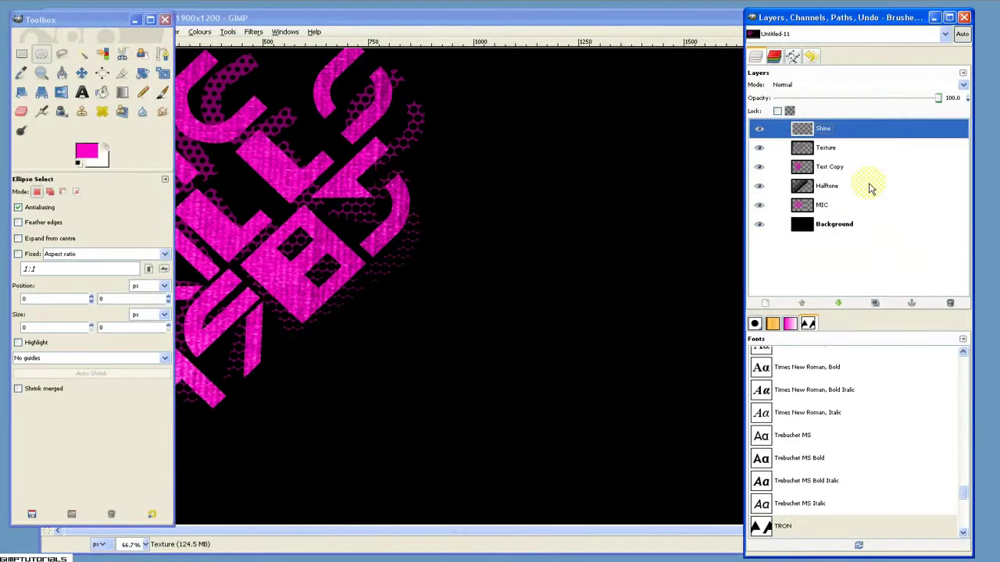
Step: Make an elliptical selection about 691 x 671 px in the empty black area beside the lettering
click(584, 23)
drag(379, 166, 670, 433)
mouse_move(577, 329)
mouse_down()
mouse_move(266, 253)
mouse_move(567, 321)
mouse_up()
Step: Fill the elliptical selection with the foreground colour set to yellow fff000, then clear the selection
click(22, 16)
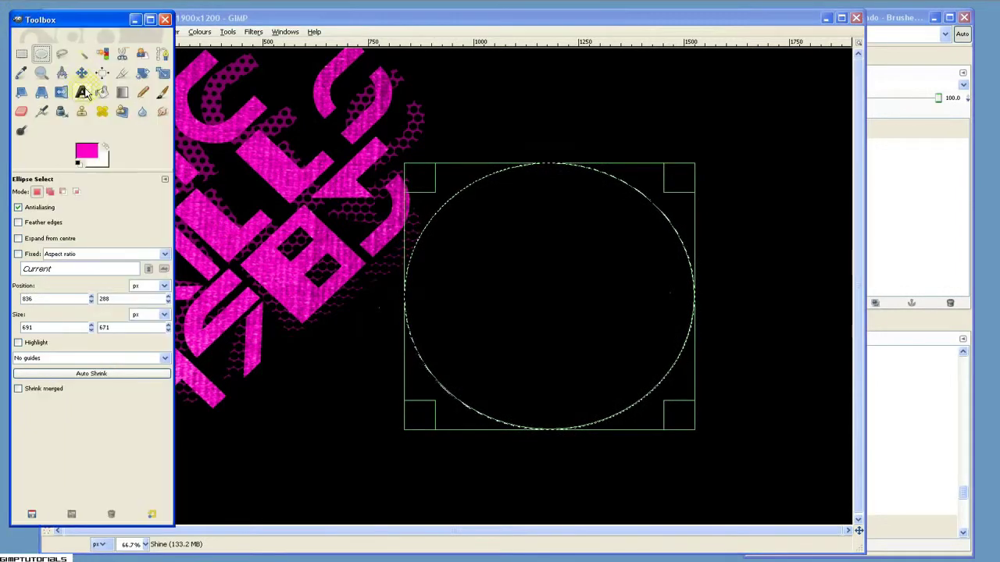
click(101, 92)
click(79, 159)
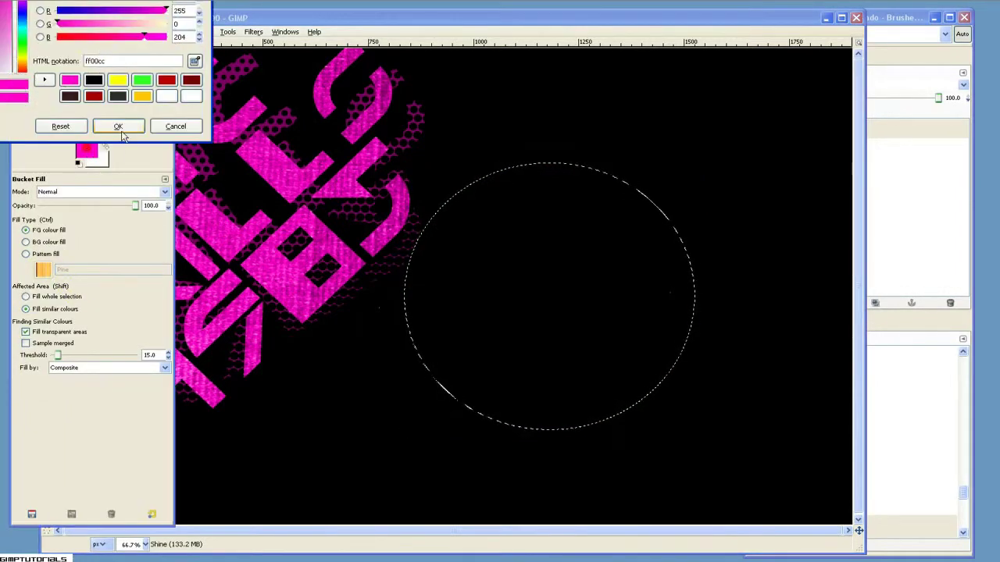
click(23, 62)
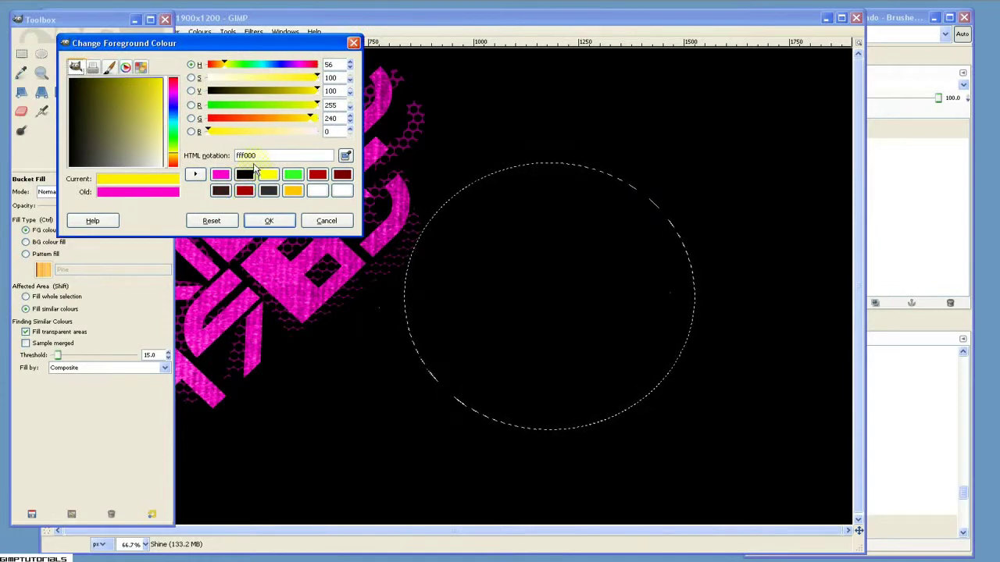
click(270, 222)
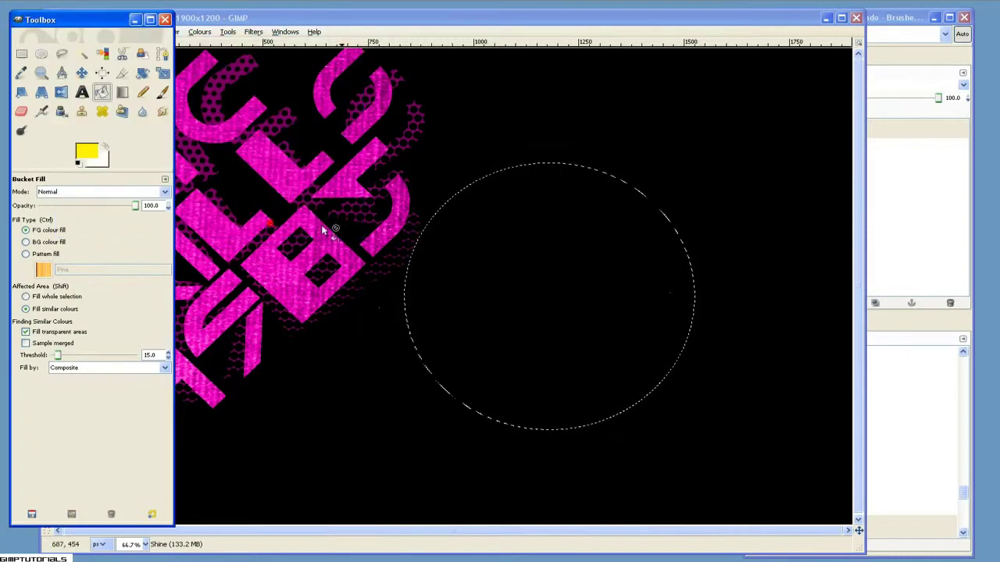
click(534, 275)
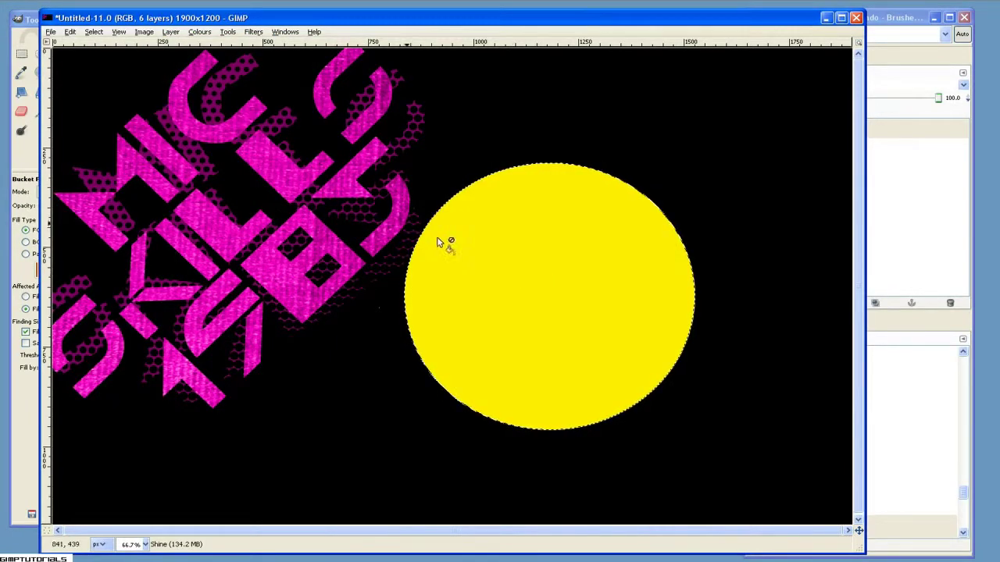
click(28, 22)
click(446, 18)
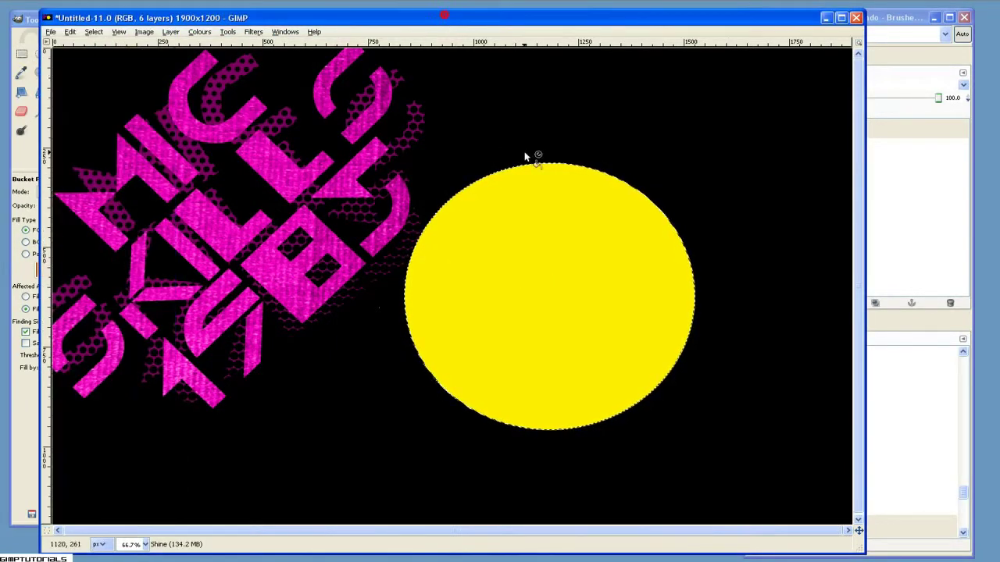
key(ctrl+shift+a)
Step: Scale the Shine layer without keeping its aspect ratio, flattening the yellow ellipse into a very thin horizontal line
click(20, 55)
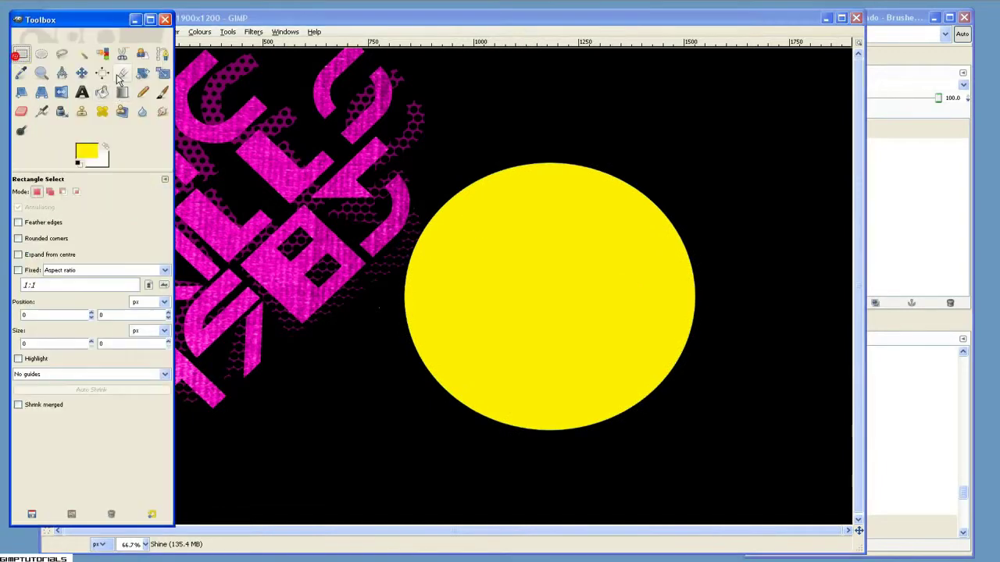
click(161, 73)
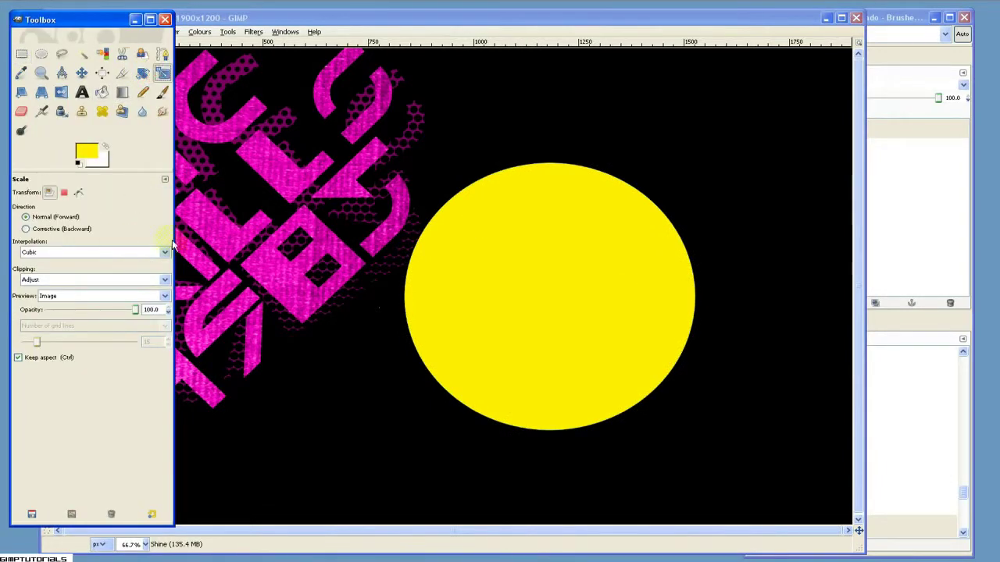
click(898, 17)
click(624, 18)
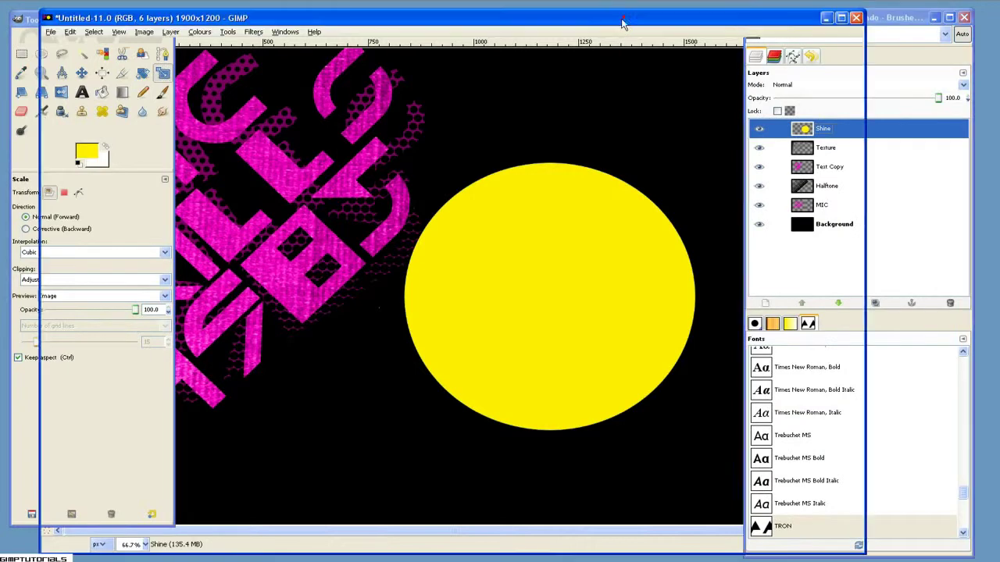
click(33, 365)
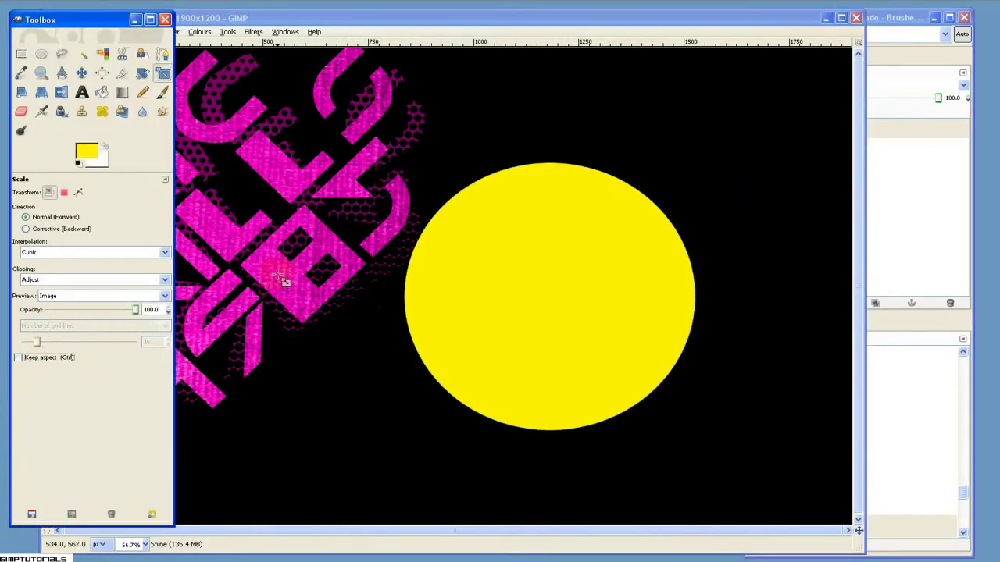
click(547, 167)
drag(545, 169, 531, 285)
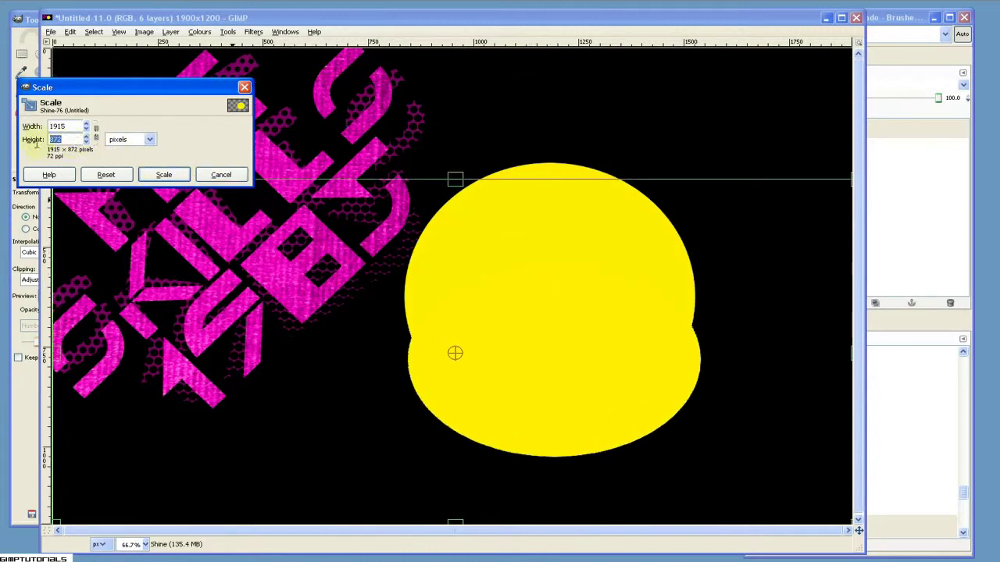
click(165, 175)
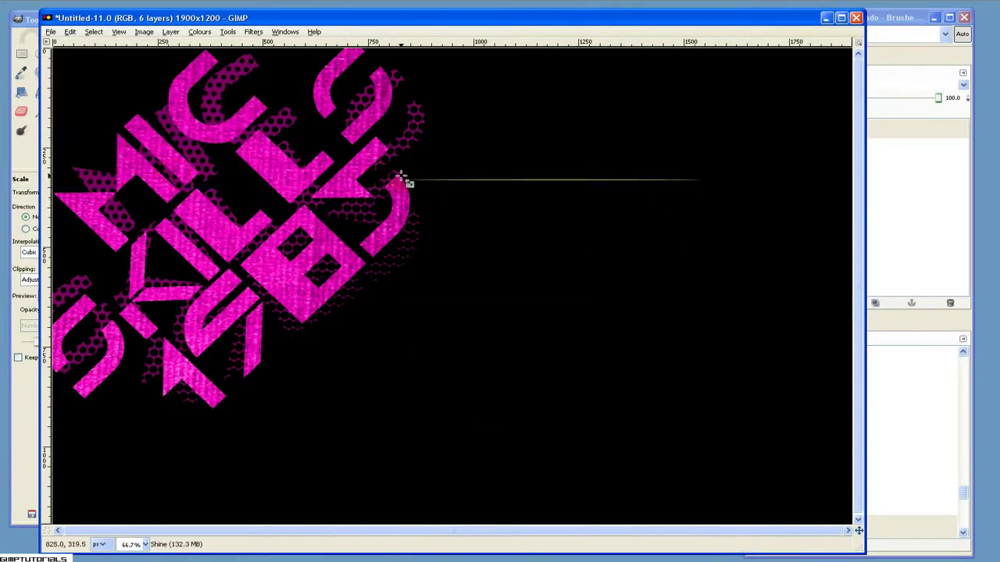
Step: Move the thin yellow line down and slightly left so it starts beside the lower part of the lettering
click(33, 24)
click(82, 73)
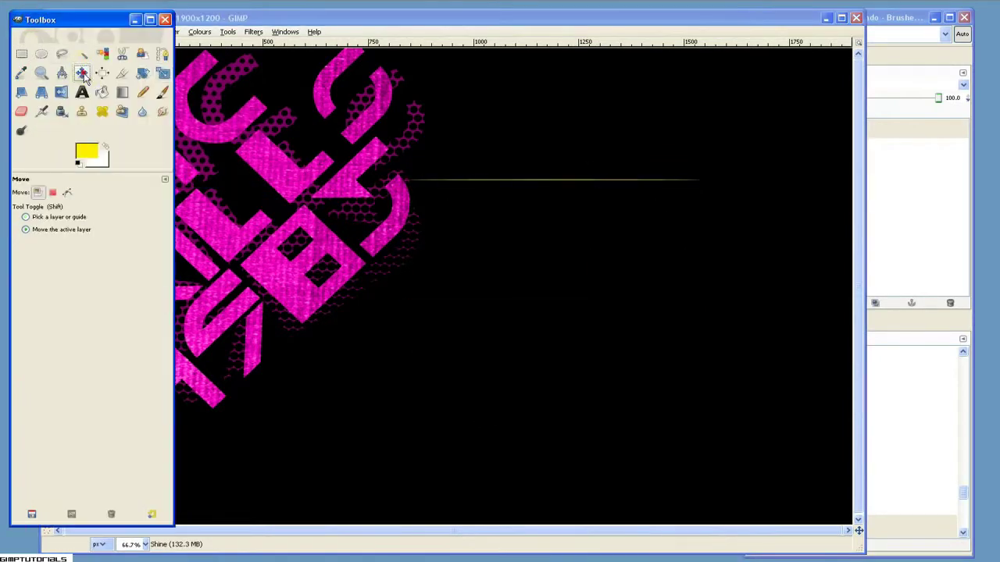
drag(578, 169, 554, 266)
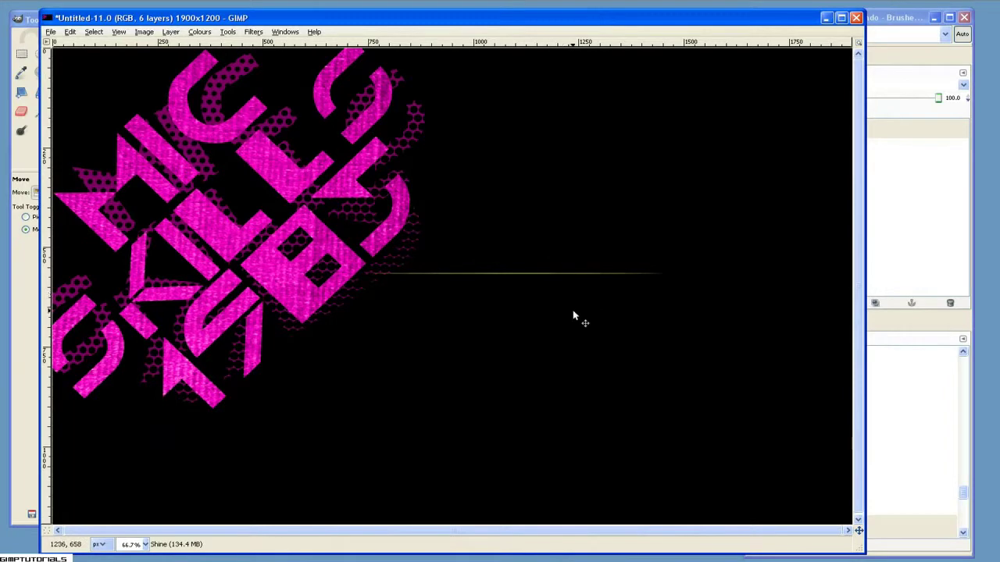
Step: Duplicate the Shine layer and merge the copy down into the original
click(926, 127)
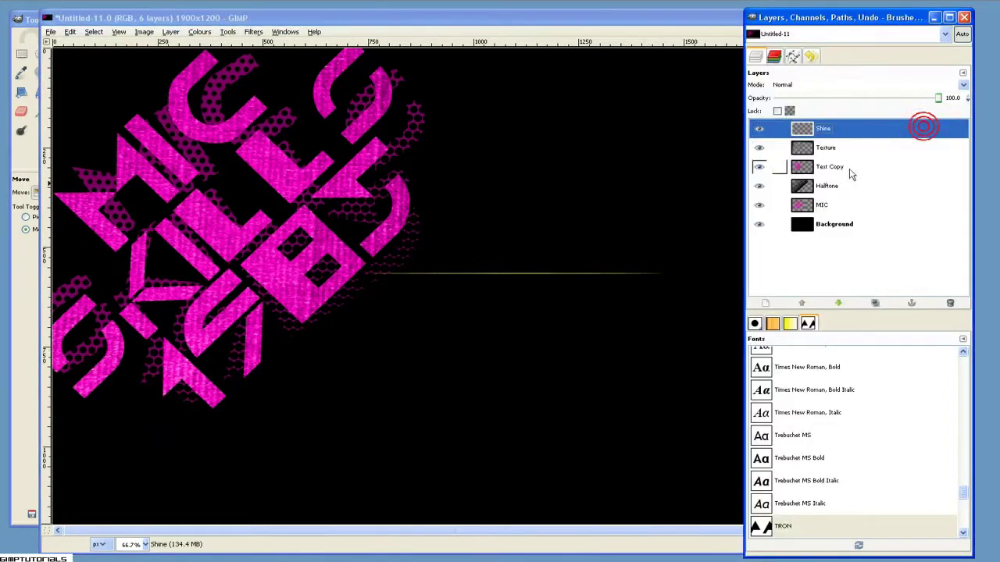
click(853, 135)
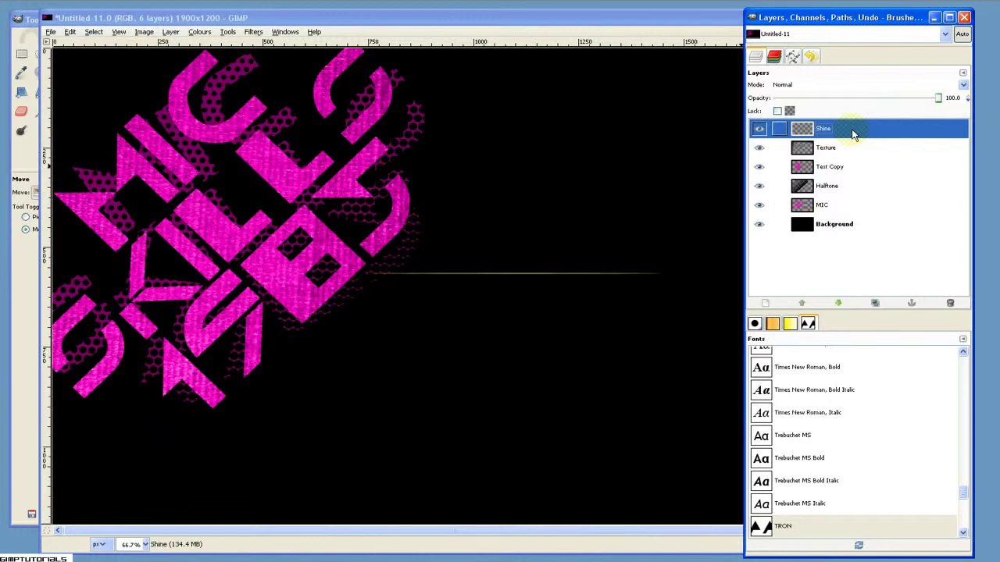
right_click(853, 135)
click(906, 176)
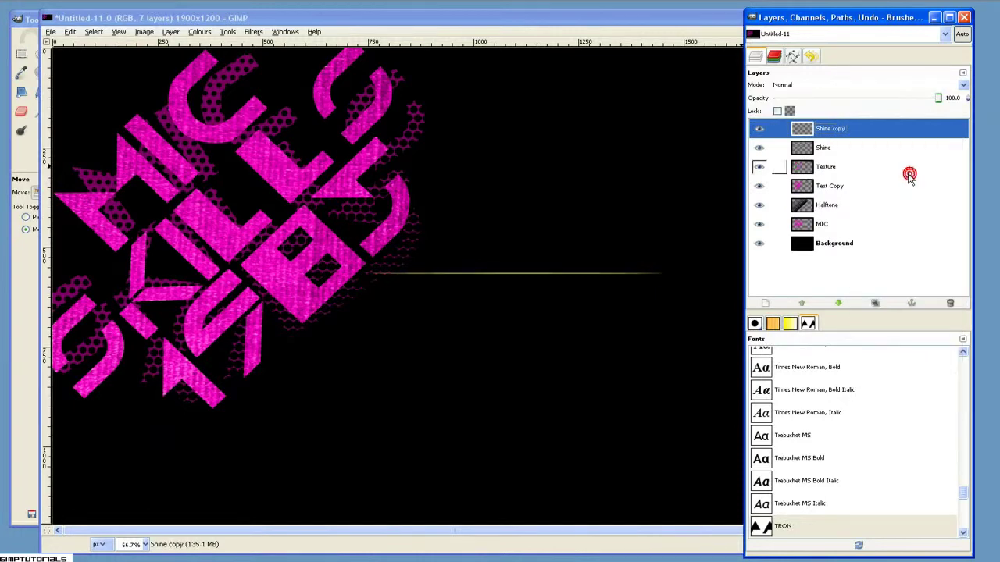
right_click(881, 128)
click(923, 197)
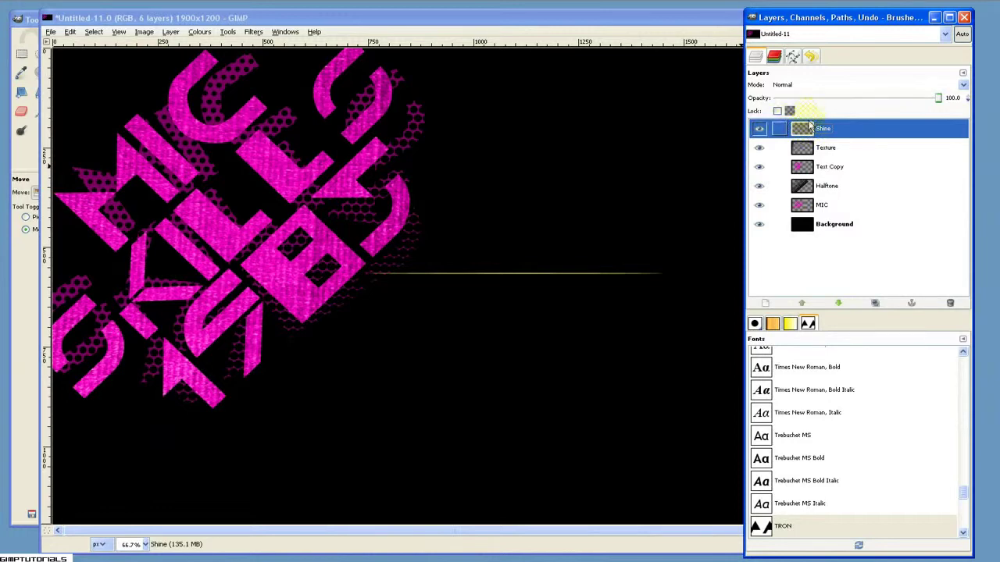
Step: Duplicate the Shine layer and rotate the copy counterclockwise into a diagonal line rising to the right
right_click(878, 128)
click(902, 166)
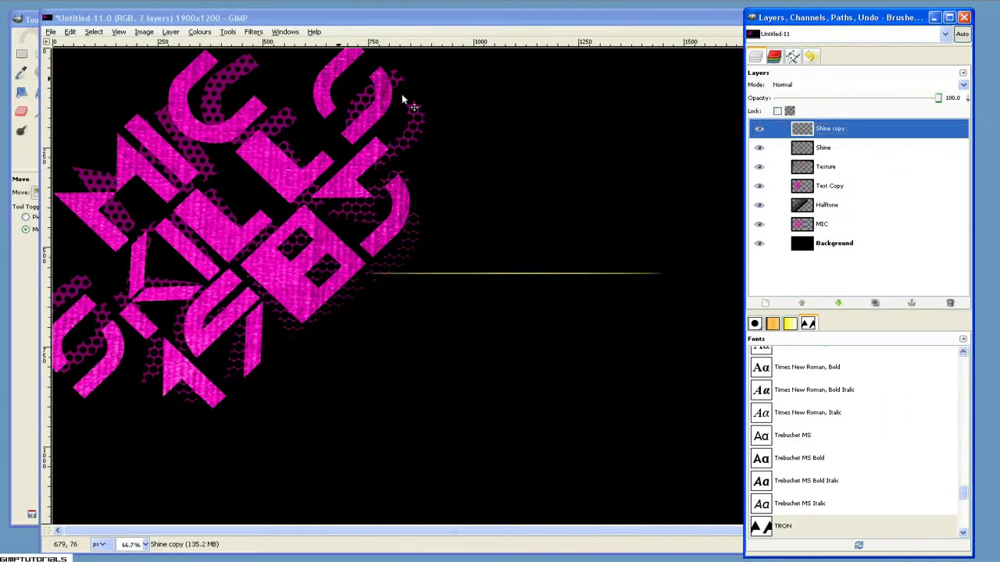
click(24, 29)
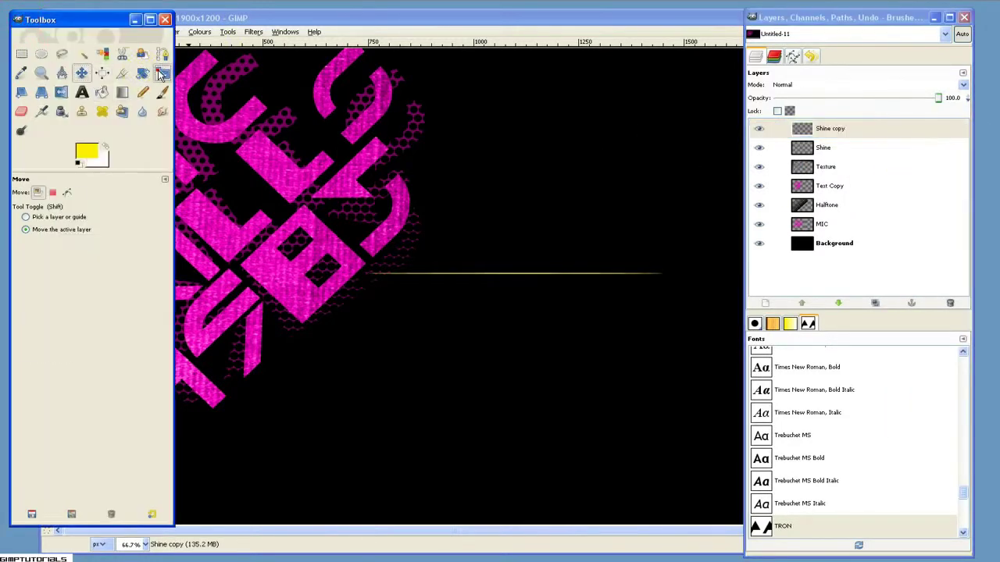
click(142, 73)
drag(658, 390, 694, 247)
click(137, 160)
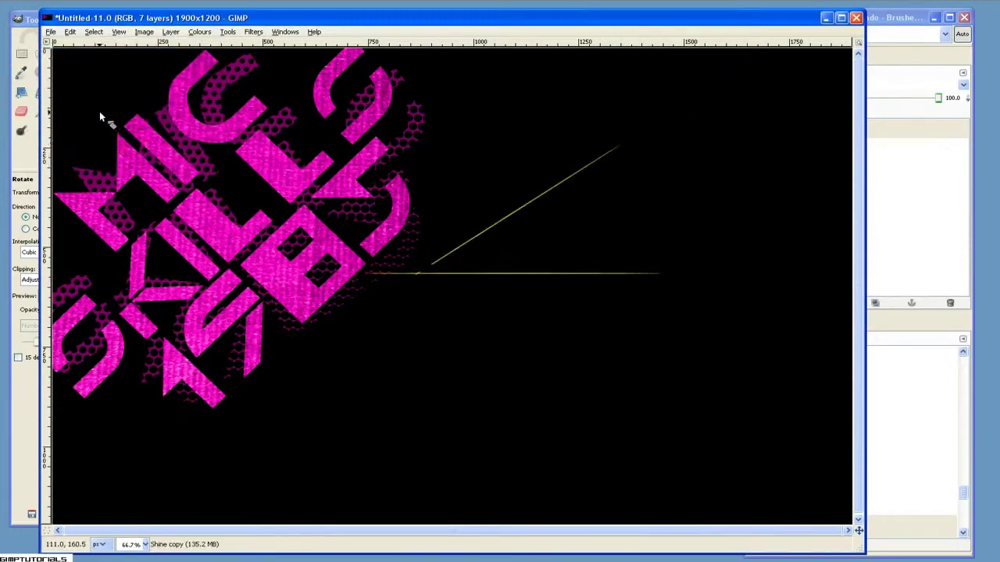
Step: Move the diagonal Shine copy so it crosses the horizontal line at its middle
click(32, 51)
click(82, 73)
drag(541, 211, 569, 255)
Step: Duplicate the Shine copy layer and rotate the new copy by about -91 degrees
click(892, 125)
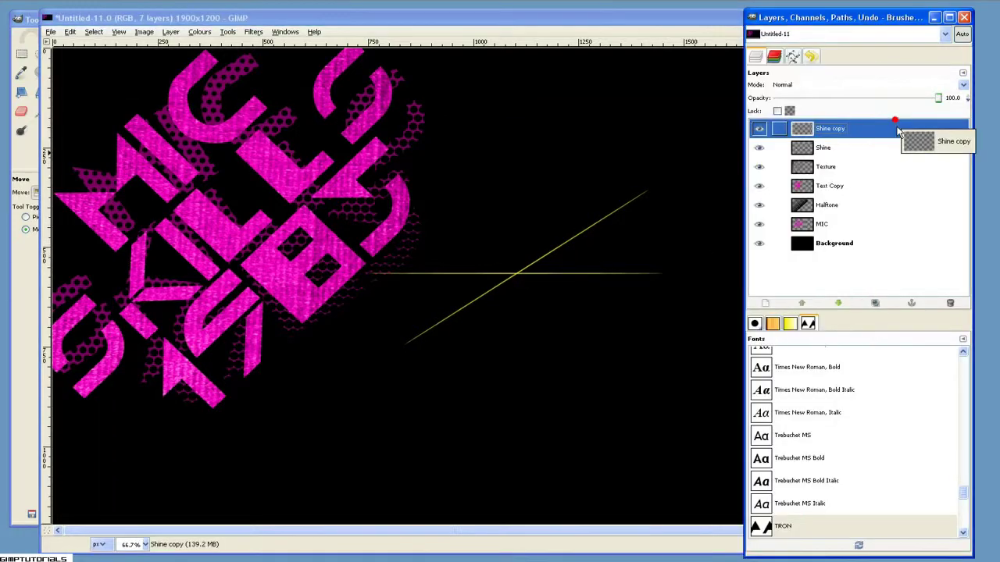
right_click(869, 130)
click(919, 179)
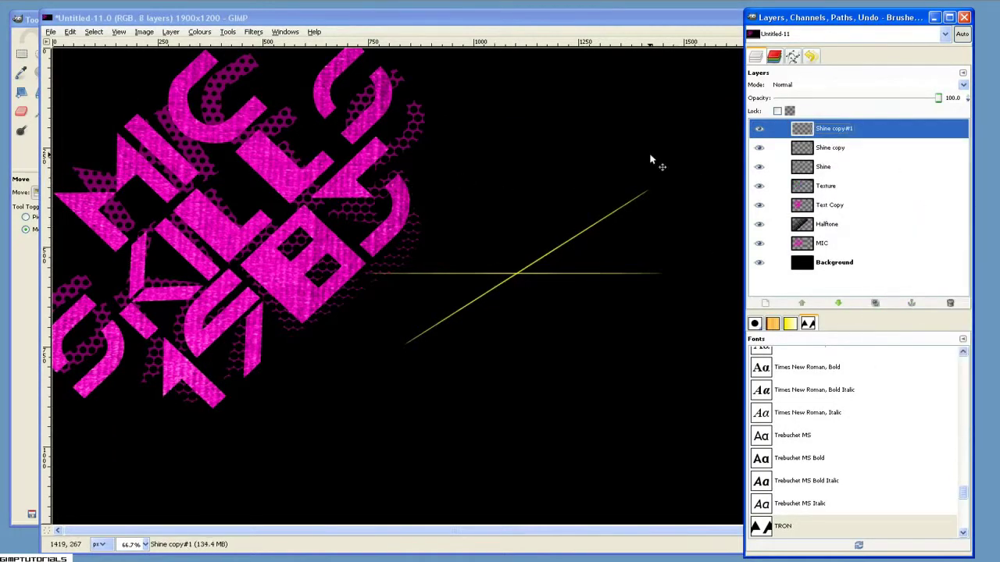
click(26, 26)
click(142, 75)
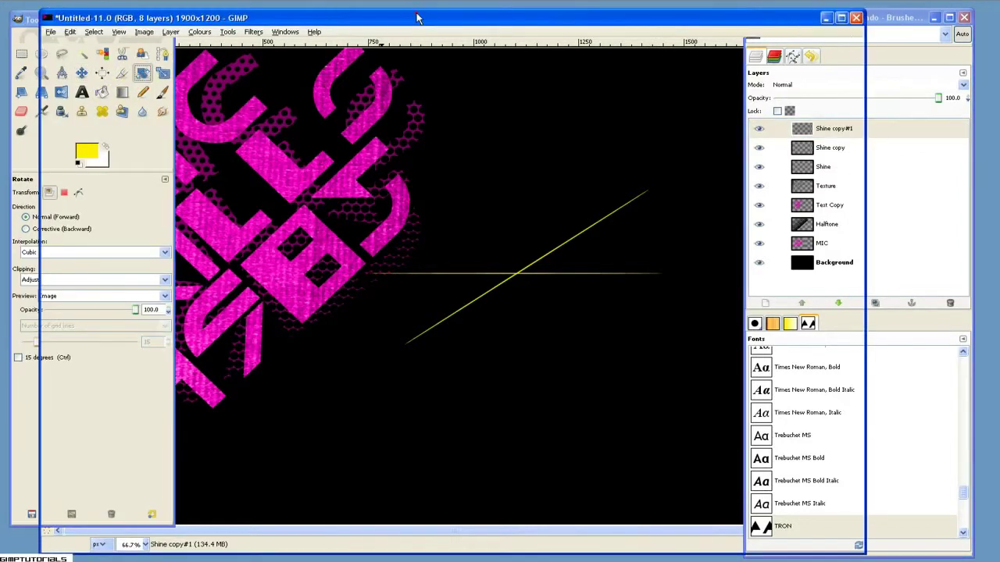
click(660, 305)
drag(660, 305, 301, 145)
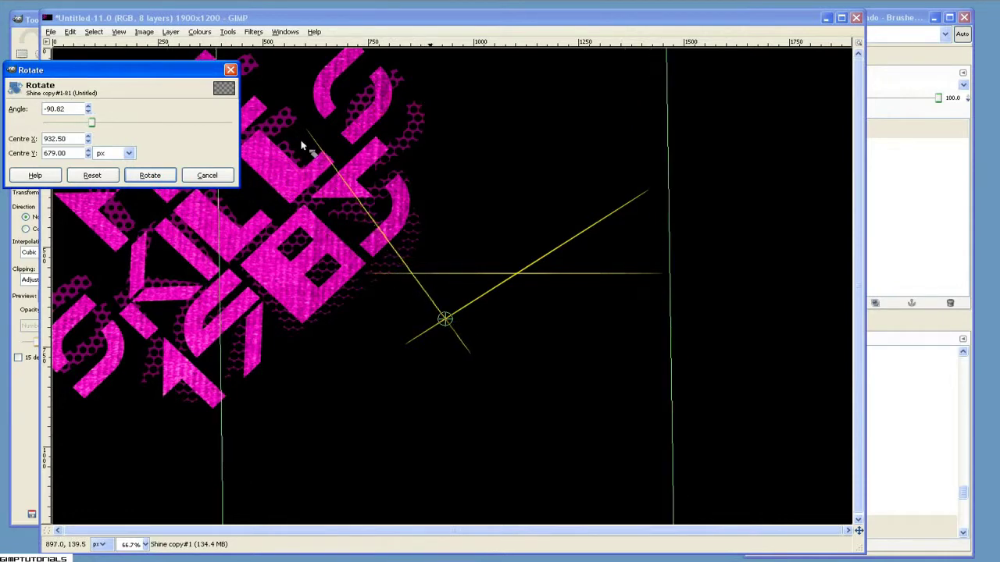
click(147, 174)
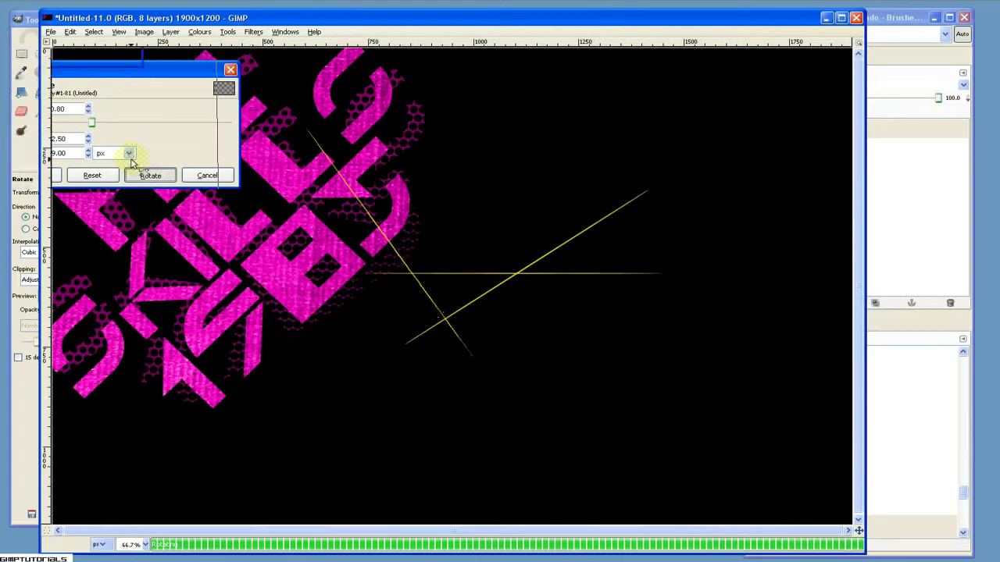
Step: Move the newly rotated line so it passes through the crossing point of the other two lines
click(21, 97)
click(81, 73)
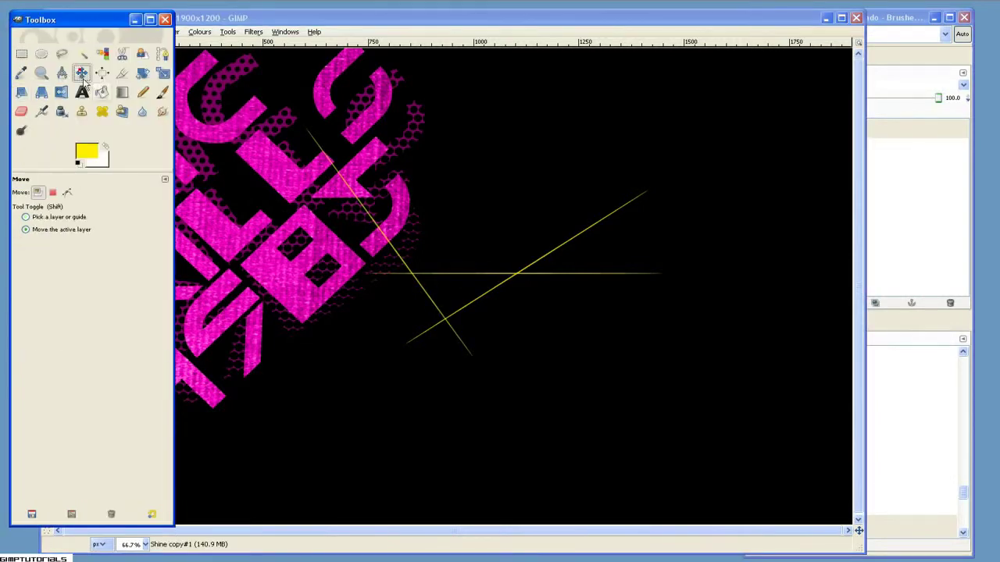
click(419, 246)
drag(419, 245, 530, 252)
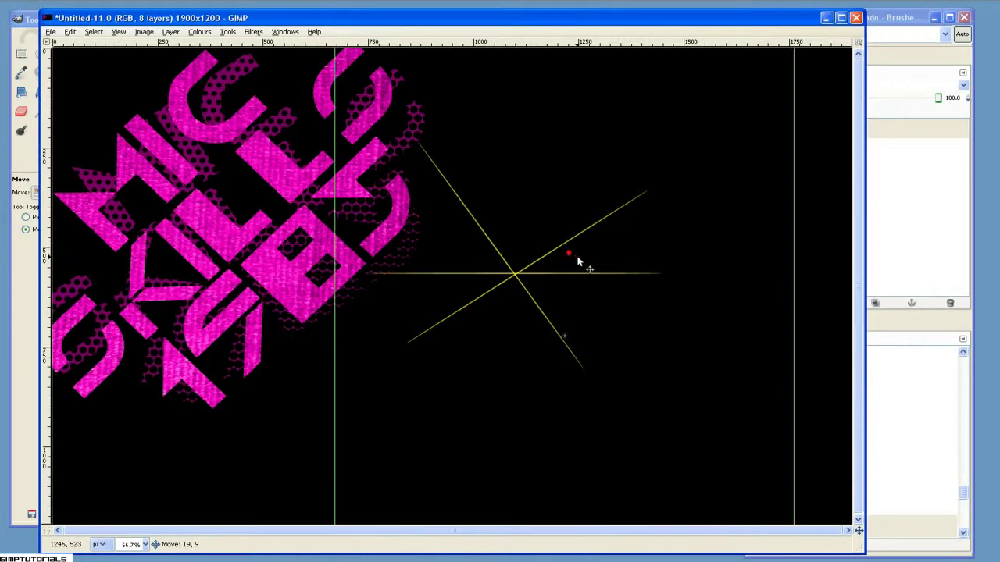
Step: Identify the Shine copy layer by toggling its visibility, then rotate it by -9.12 degrees to steepen its diagonal
click(945, 141)
click(875, 152)
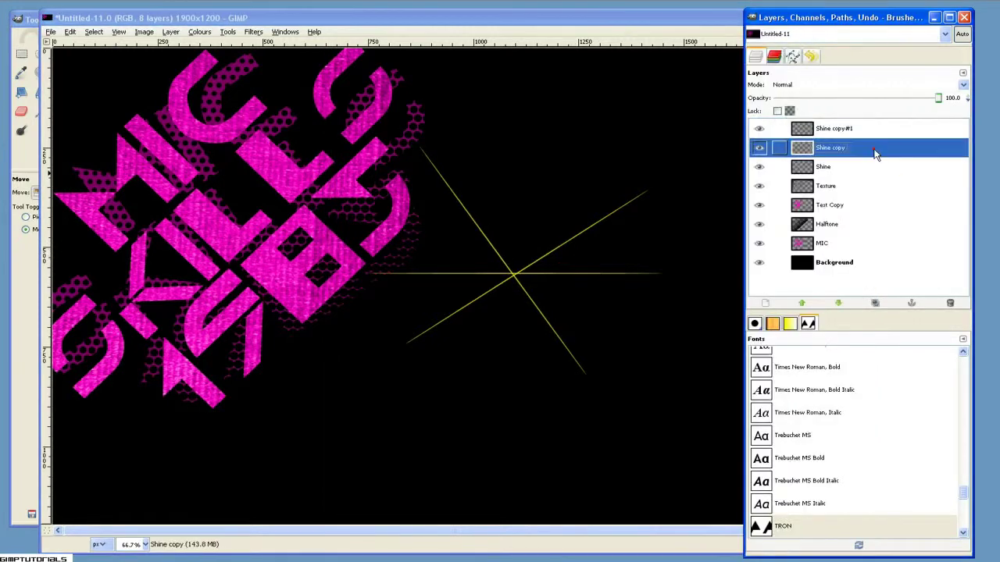
click(758, 148)
click(758, 148)
click(758, 148)
click(758, 147)
click(36, 29)
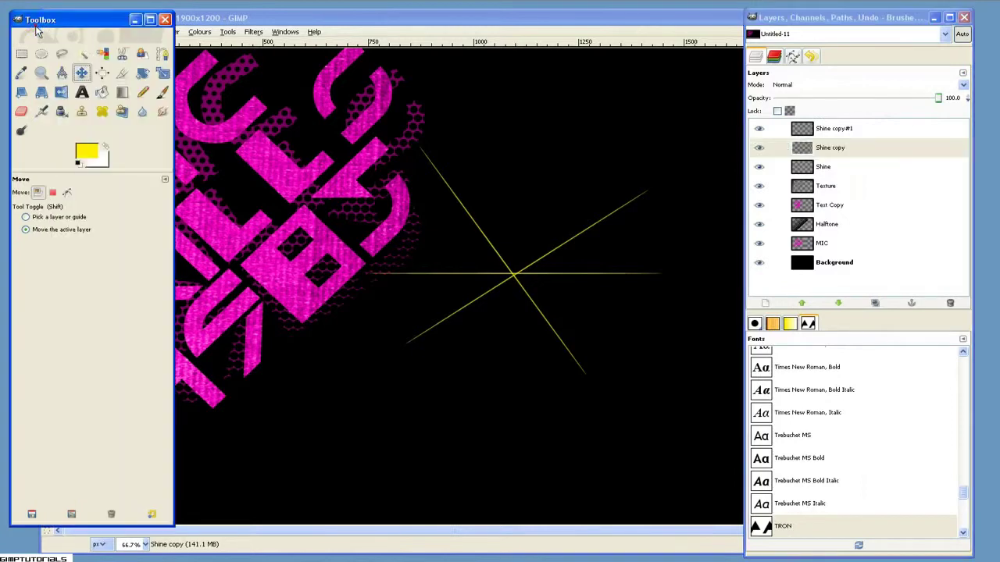
click(142, 73)
click(670, 243)
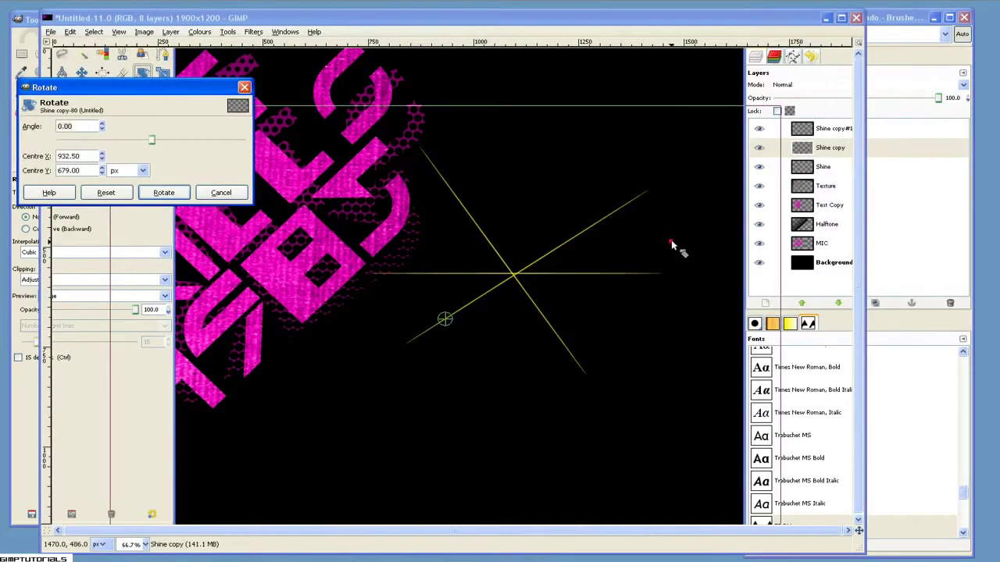
drag(665, 232, 641, 215)
click(174, 190)
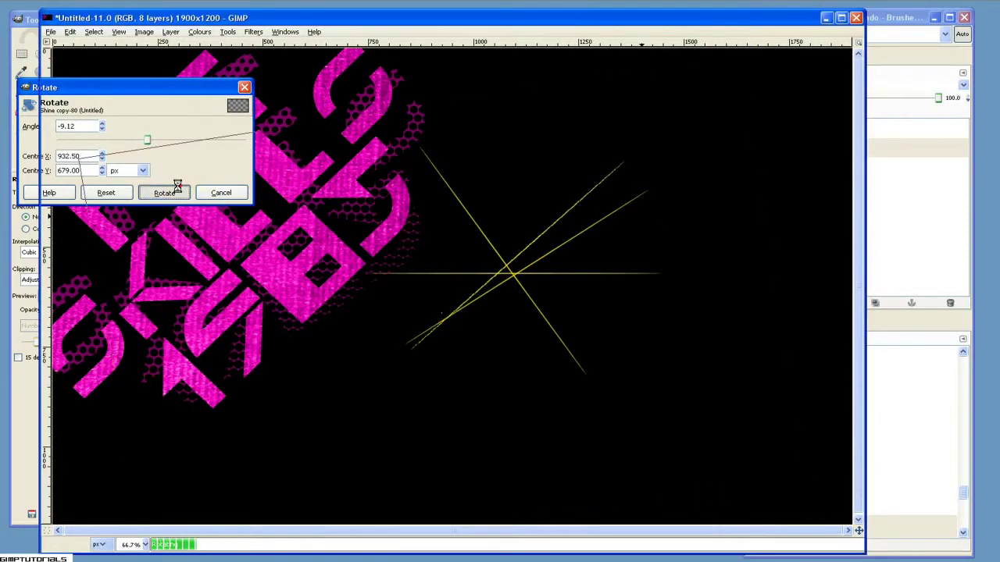
Step: Move the steepened Shine copy line slightly down so it meets the other lines at the star's centre
click(16, 112)
click(80, 71)
drag(520, 197, 524, 212)
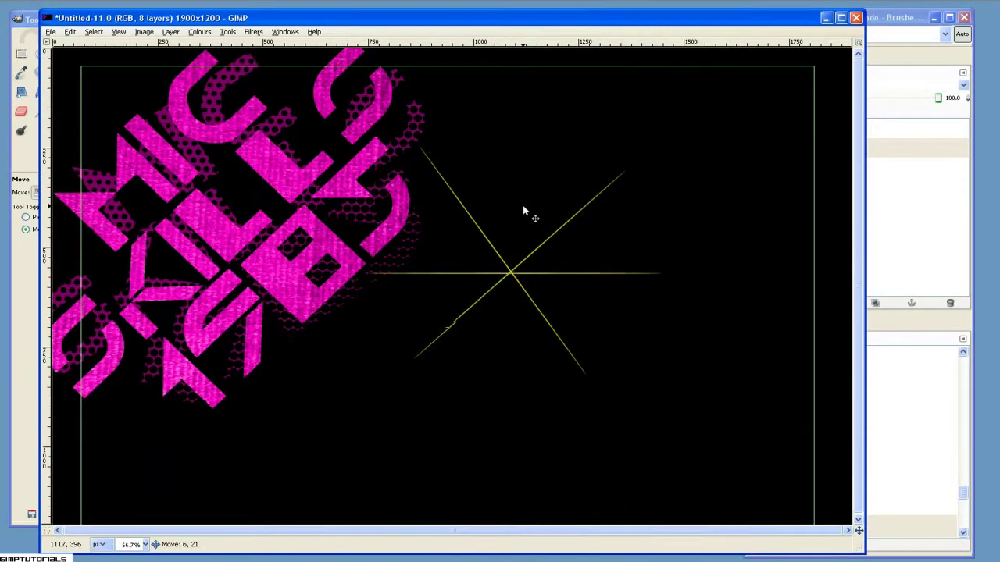
Step: Merge the two Shine copy layers down into the Shine layer and check the combined star by toggling its visibility
key(ctrl+shift+d)
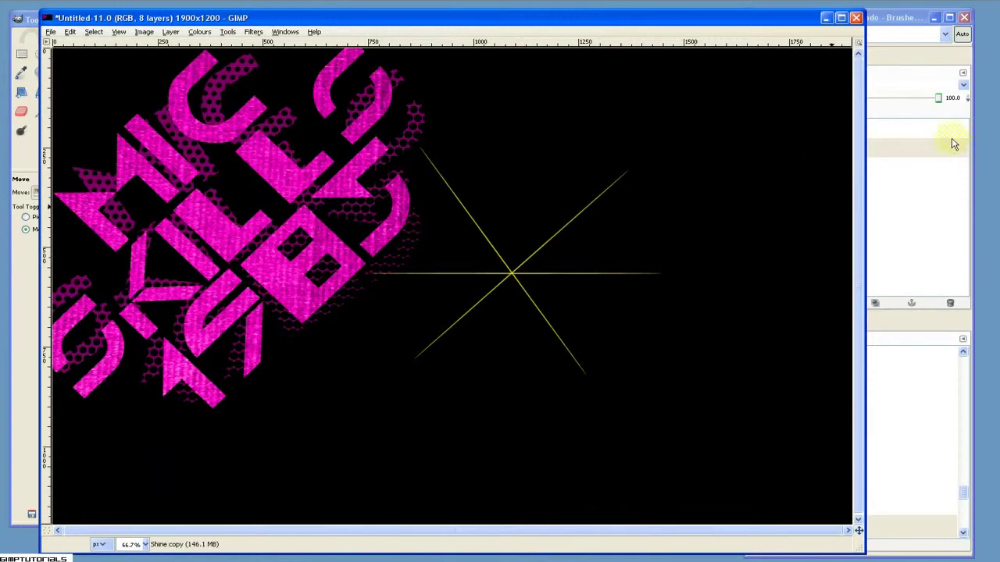
click(930, 131)
mouse_move(758, 130)
mouse_down()
mouse_move(761, 167)
mouse_move(759, 131)
mouse_up()
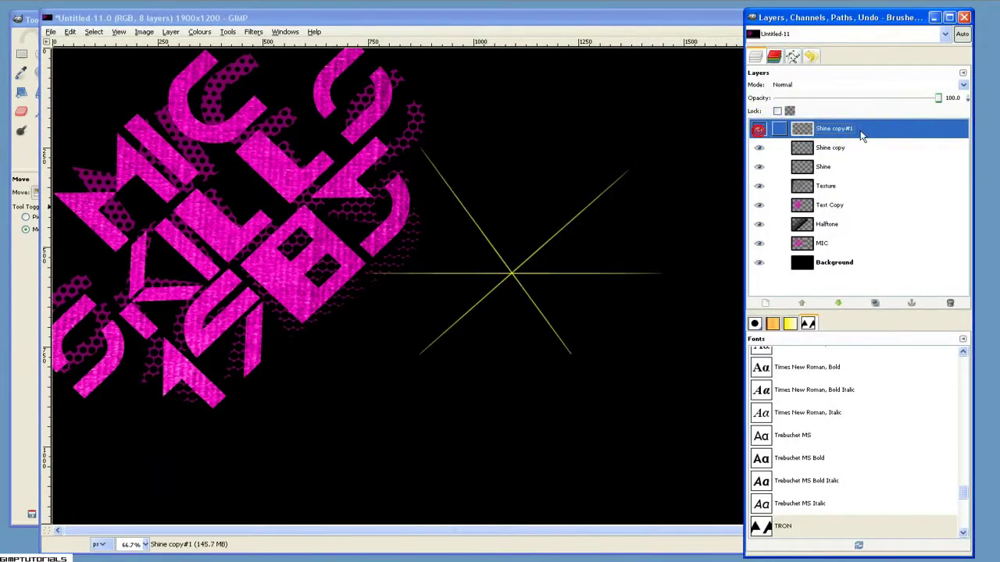
right_click(860, 137)
click(926, 209)
right_click(856, 124)
click(898, 197)
click(758, 132)
click(758, 129)
click(758, 130)
click(757, 129)
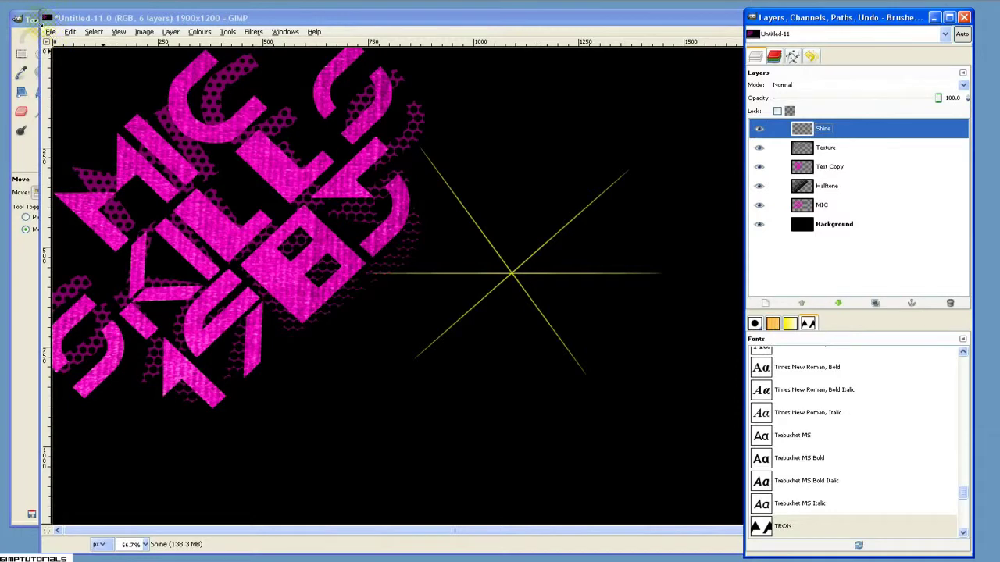
Step: Move the merged Shine star from the empty black area onto the middle of the pink lettering
click(30, 22)
click(81, 72)
drag(514, 265, 233, 261)
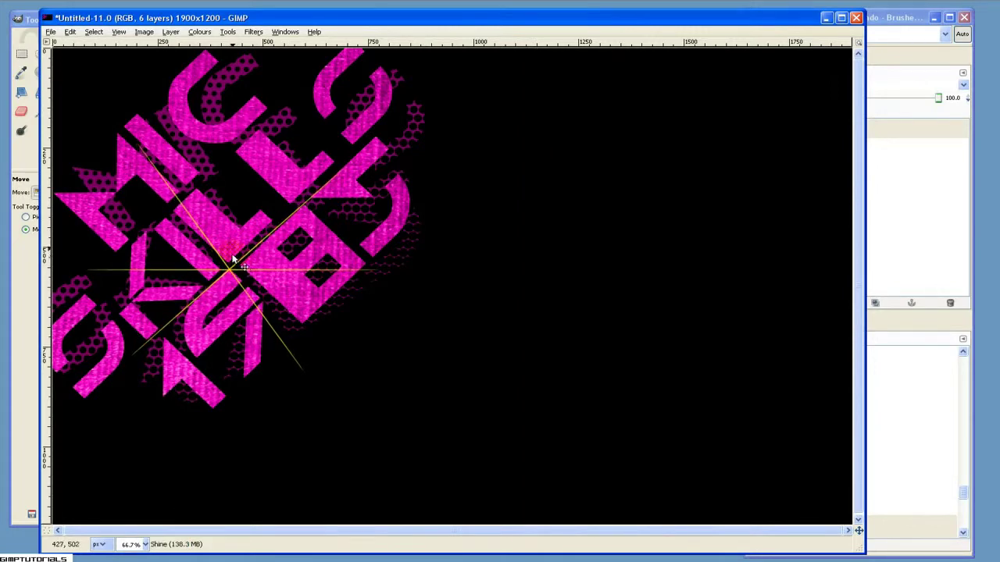
Step: Rotate the Shine star by -10.07 degrees around a centre at X 195.50, Y 715.00 px
click(29, 21)
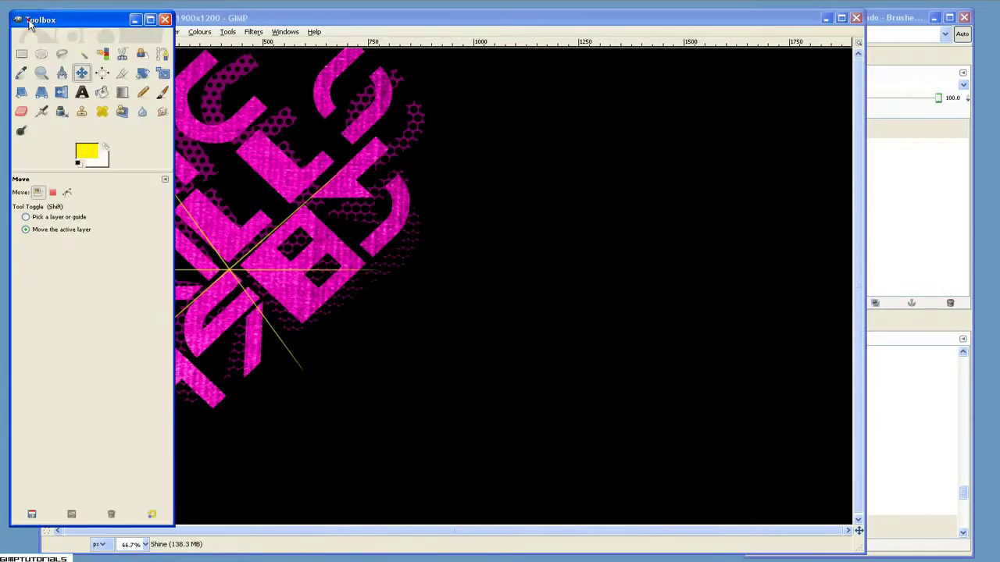
click(142, 74)
click(264, 17)
drag(348, 373, 443, 75)
drag(405, 345, 415, 301)
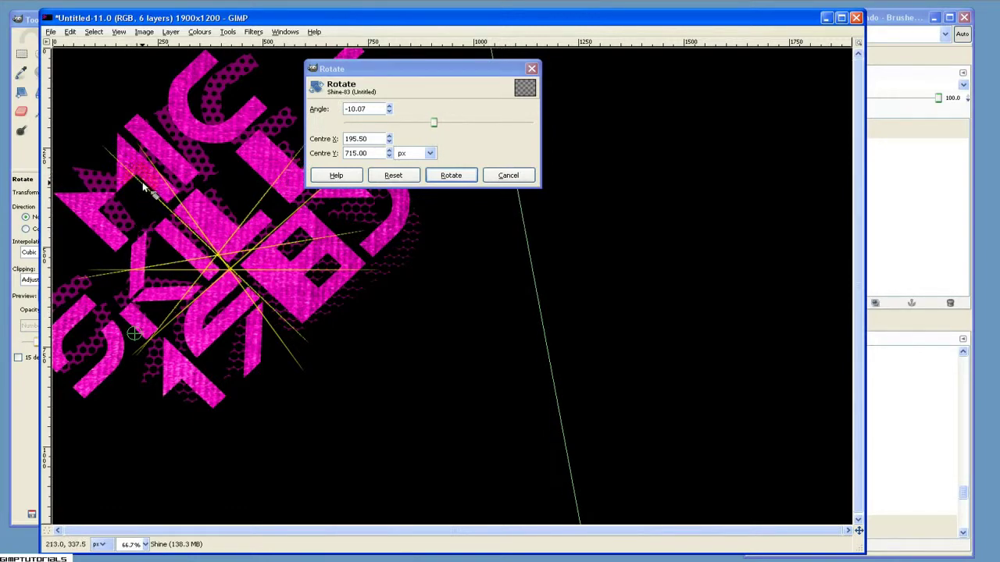
click(445, 177)
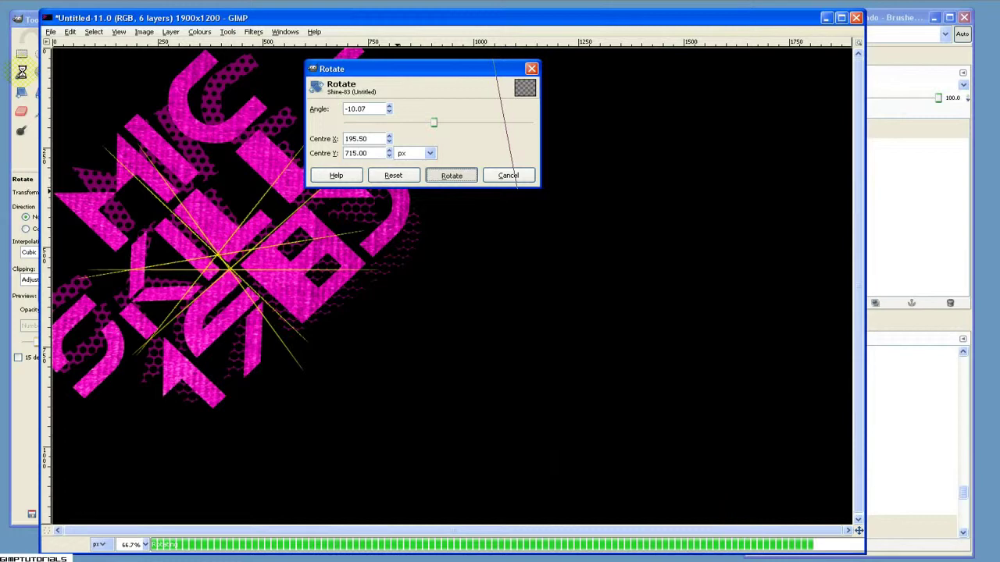
Step: Move the rotated Shine star slightly down and to the right so its centre sits between the pink letters
click(21, 73)
click(80, 73)
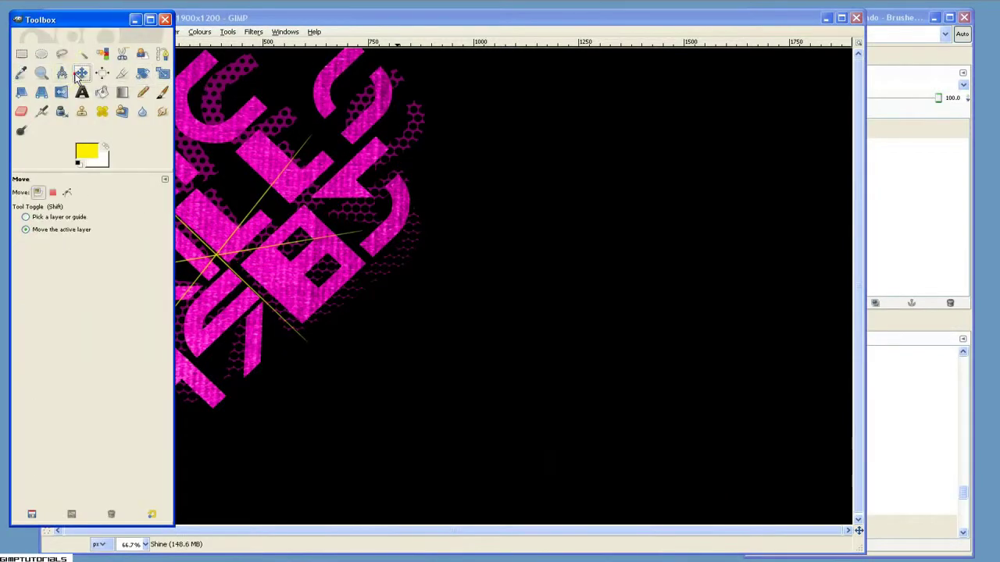
click(203, 17)
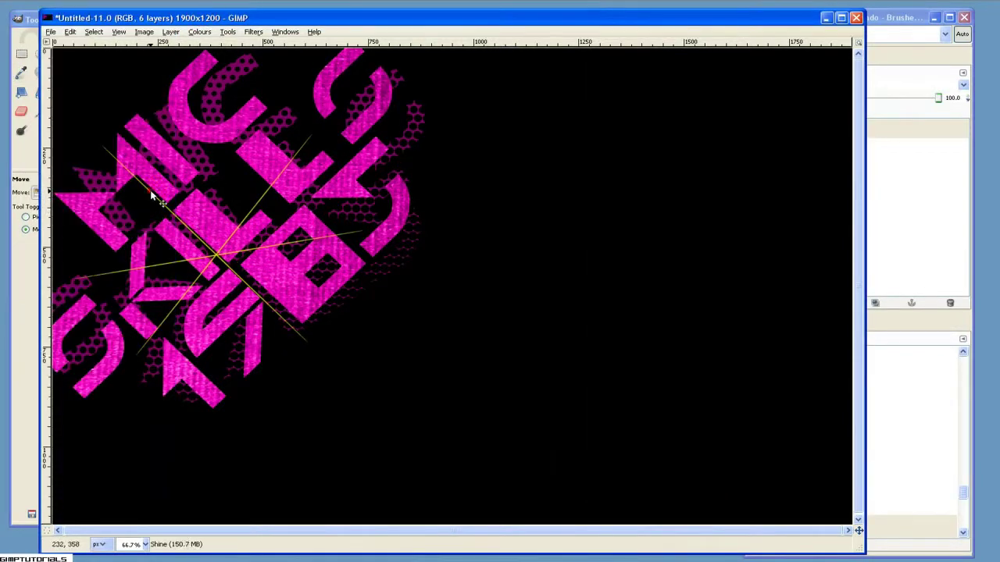
drag(211, 262, 225, 277)
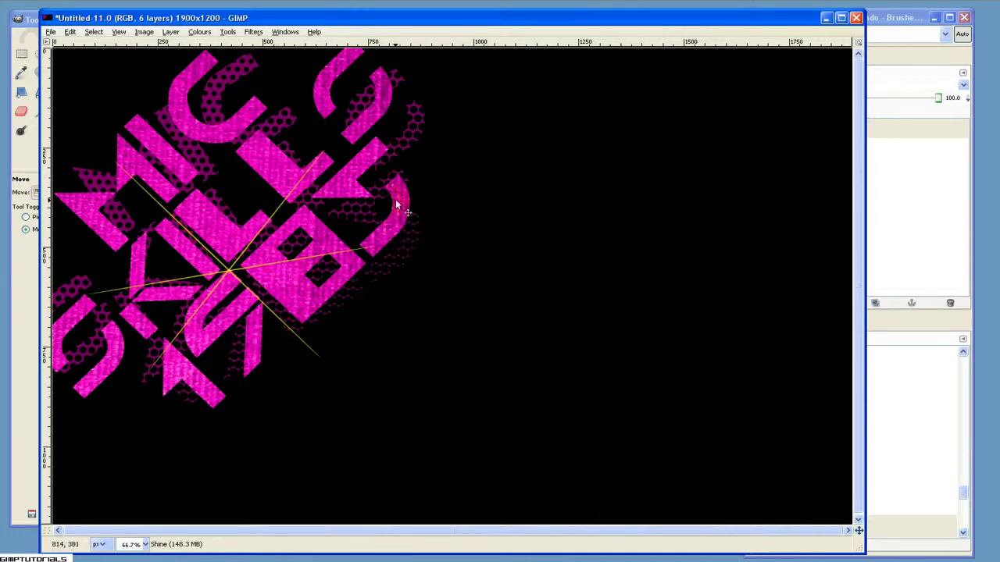
Step: Flatten the image into a single Background layer and return to the image window
click(914, 139)
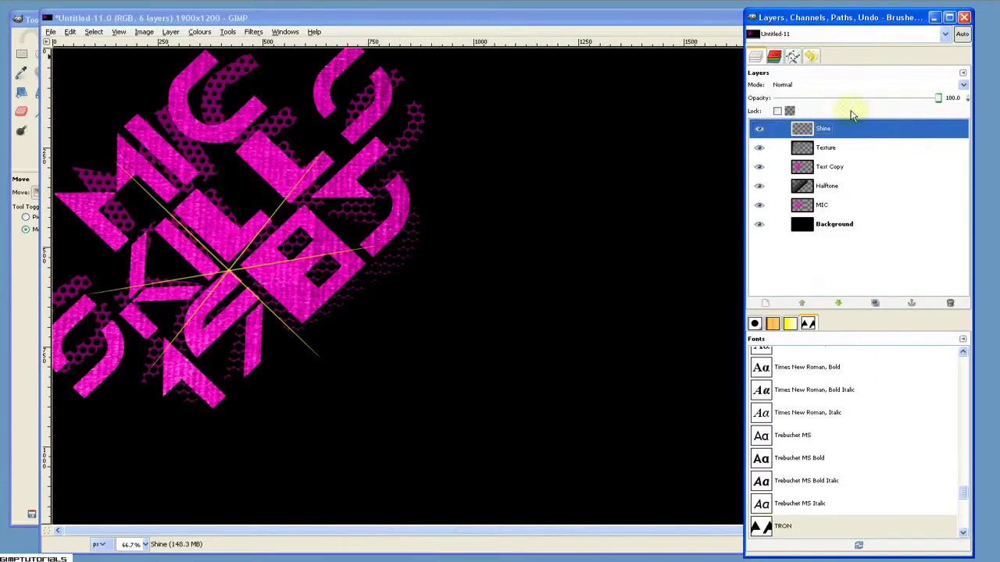
click(859, 225)
right_click(864, 228)
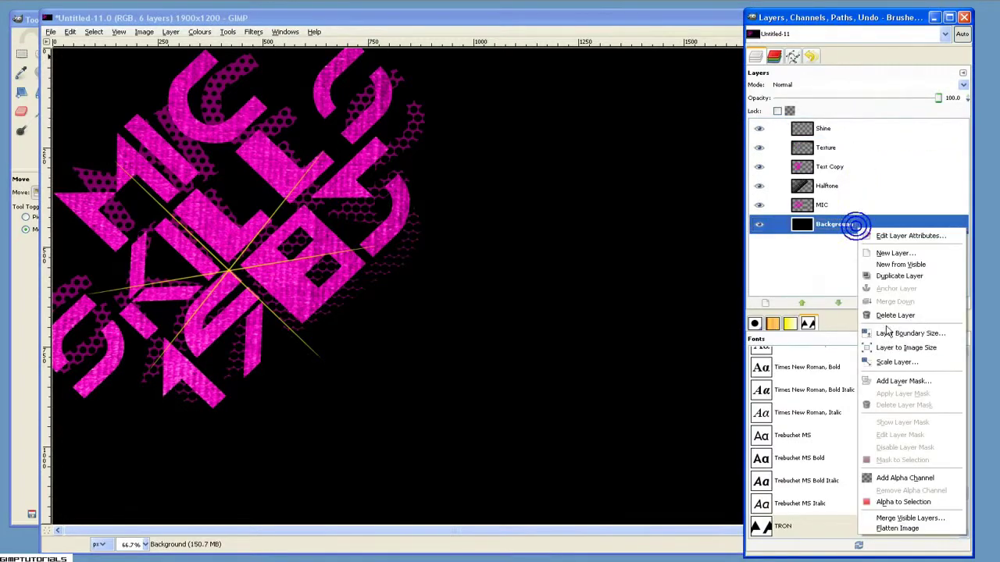
click(924, 529)
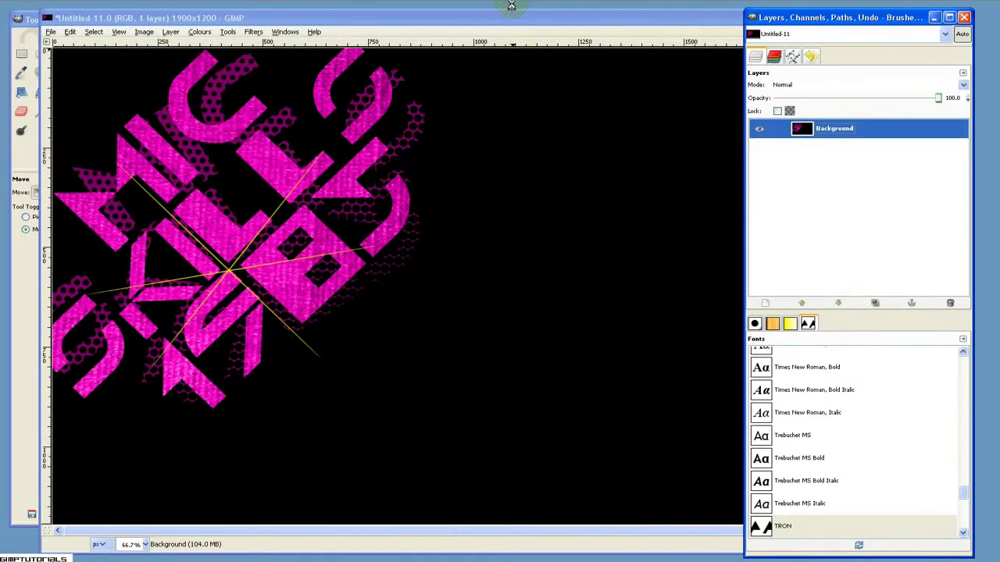
click(512, 13)
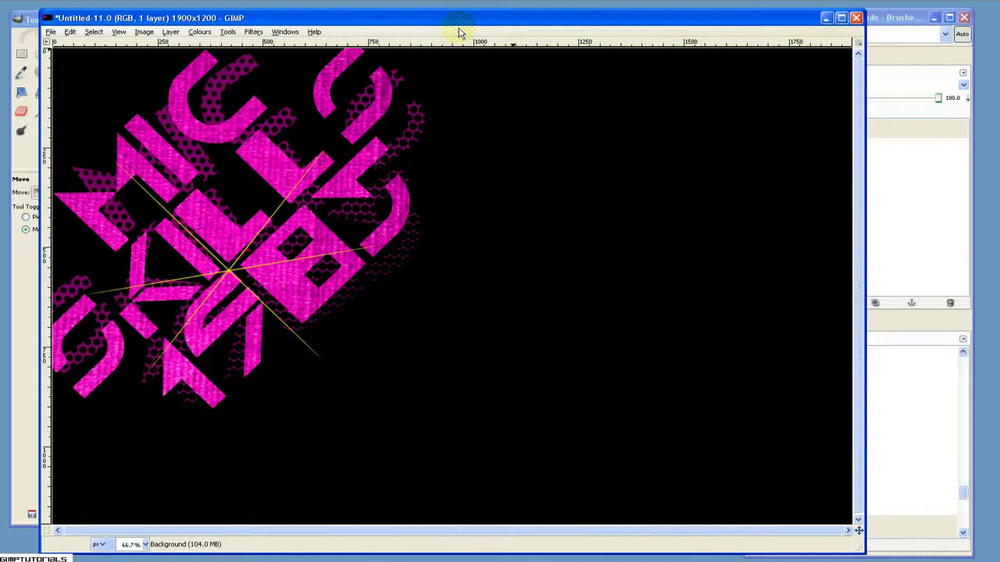